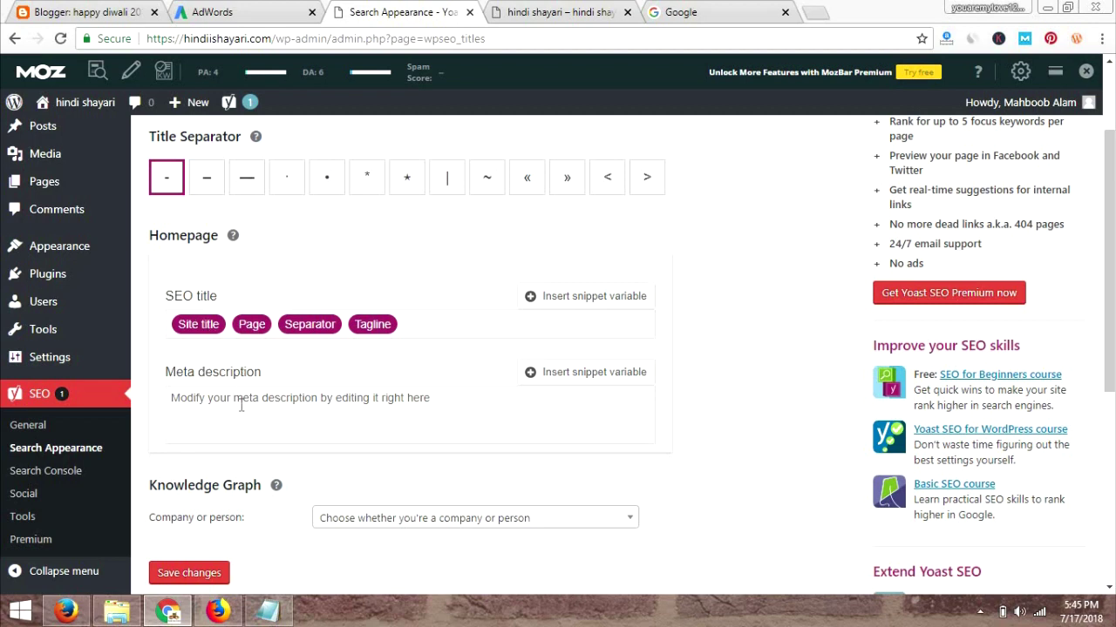
- Search Google for myhealthtipsinhindi.com and examine how the site's homepage title is listed in the results
{"action": "left_click", "coordinate": [756, 11]}
{"action": "type", "text": "myh"}
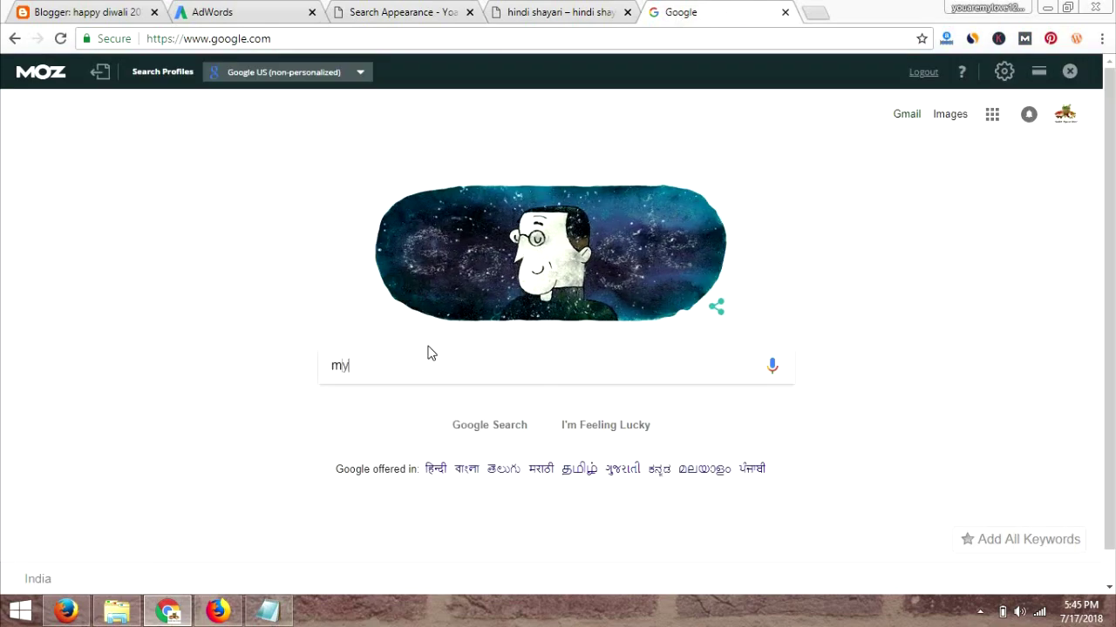
{"action": "type", "text": "ealthtipsinhindi.com"}
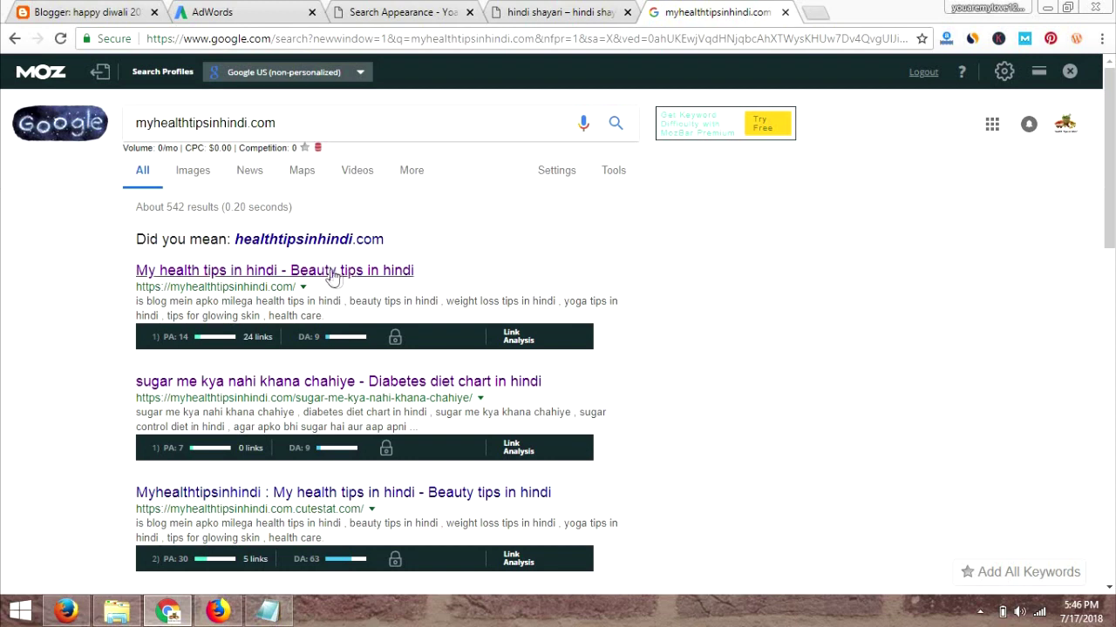
{"action": "left_click", "coordinate": [216, 612]}
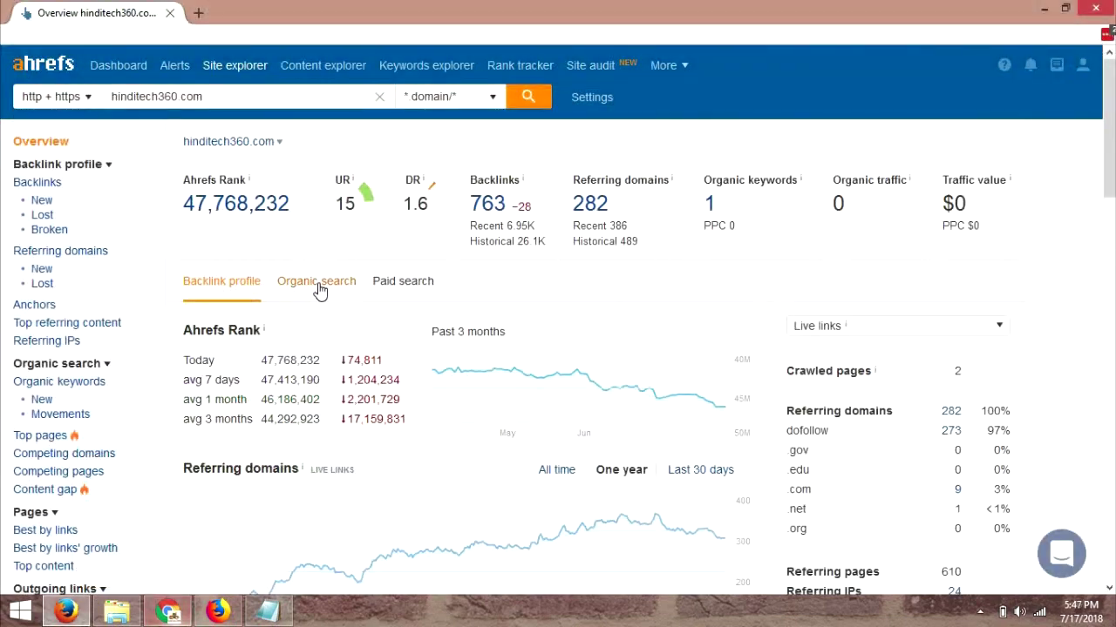
{"action": "left_click", "coordinate": [168, 613]}
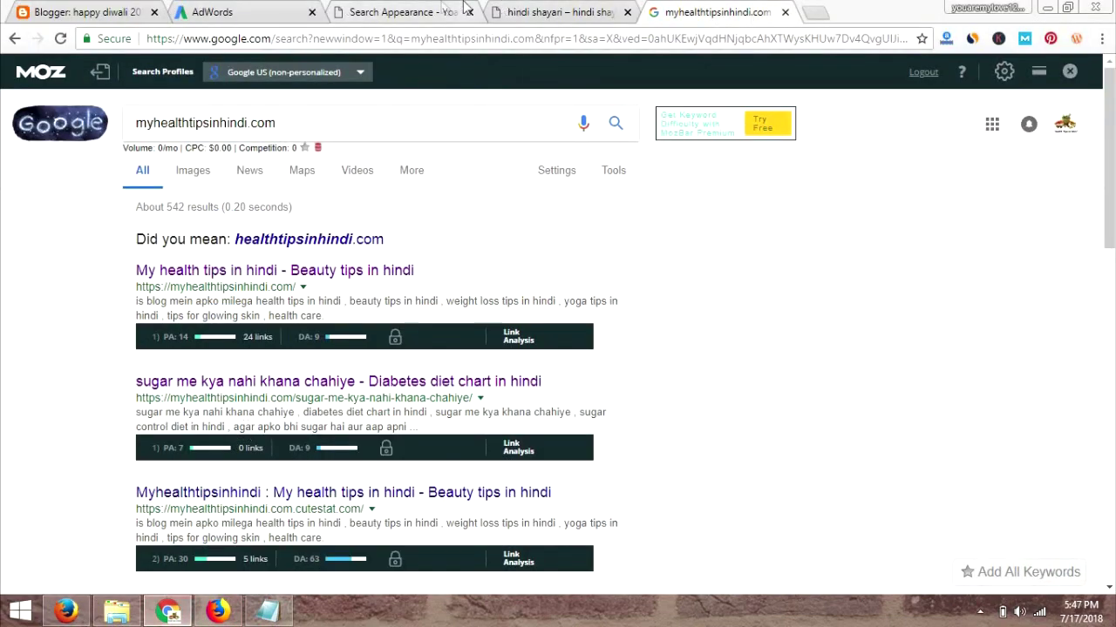
{"action": "left_click", "coordinate": [374, 11]}
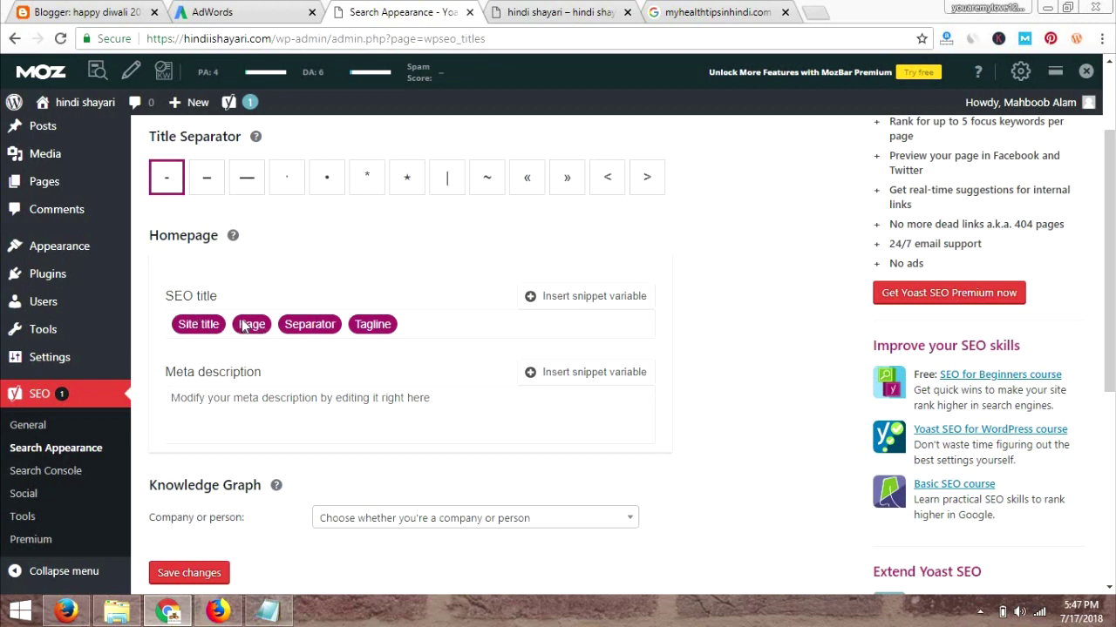
- Copy the title text "hindi shayari - funny shayari - hindi status - hindi poetry" from the shayari blog notes in Notepad
{"action": "left_click", "coordinate": [268, 611]}
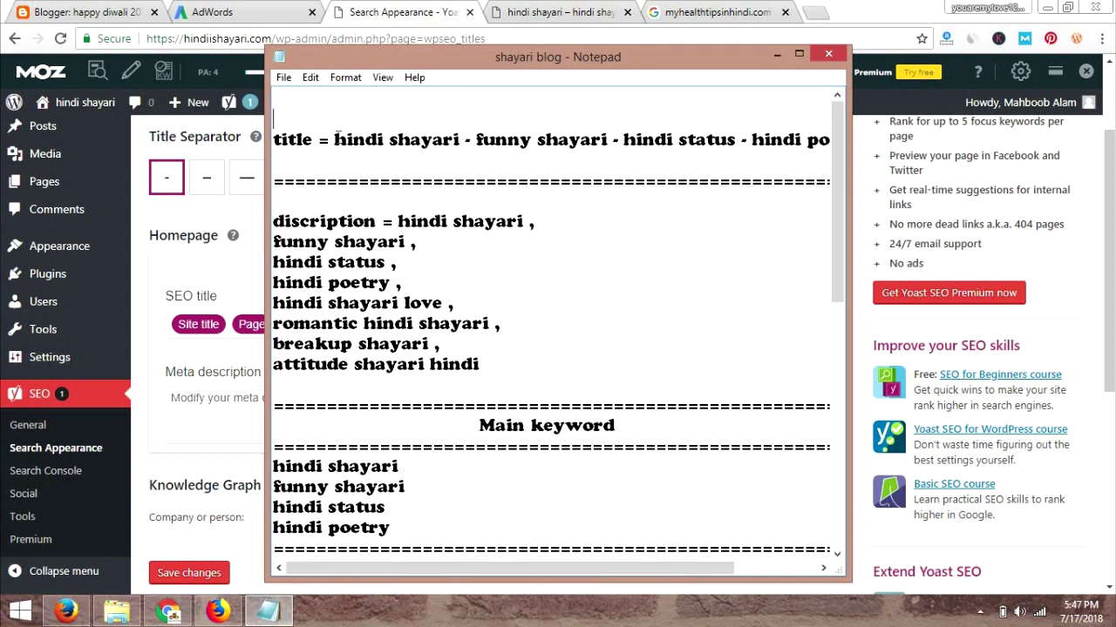
{"action": "left_click_drag", "start_coordinate": [338, 138], "coordinate": [868, 141]}
{"action": "key", "text": "ctrl+c"}
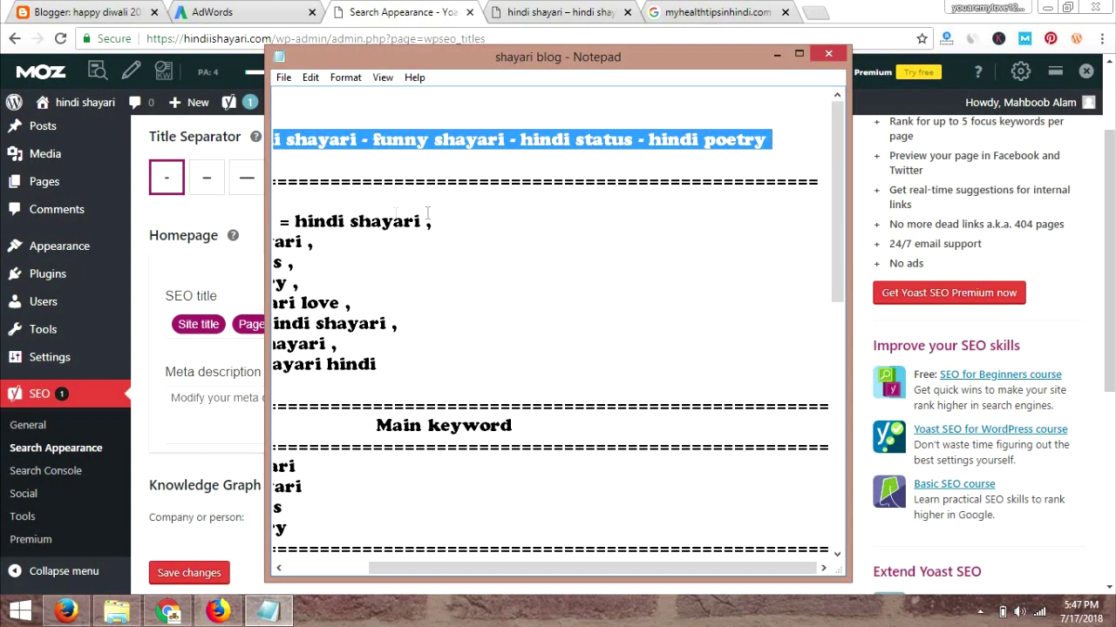
- Replace all snippet variables in the homepage SEO title with the copied "hindi shayari - funny shayari - hindi status - hindi poetry"
{"action": "left_click", "coordinate": [258, 266]}
{"action": "double_click", "coordinate": [381, 333]}
{"action": "left_click", "coordinate": [428, 324]}
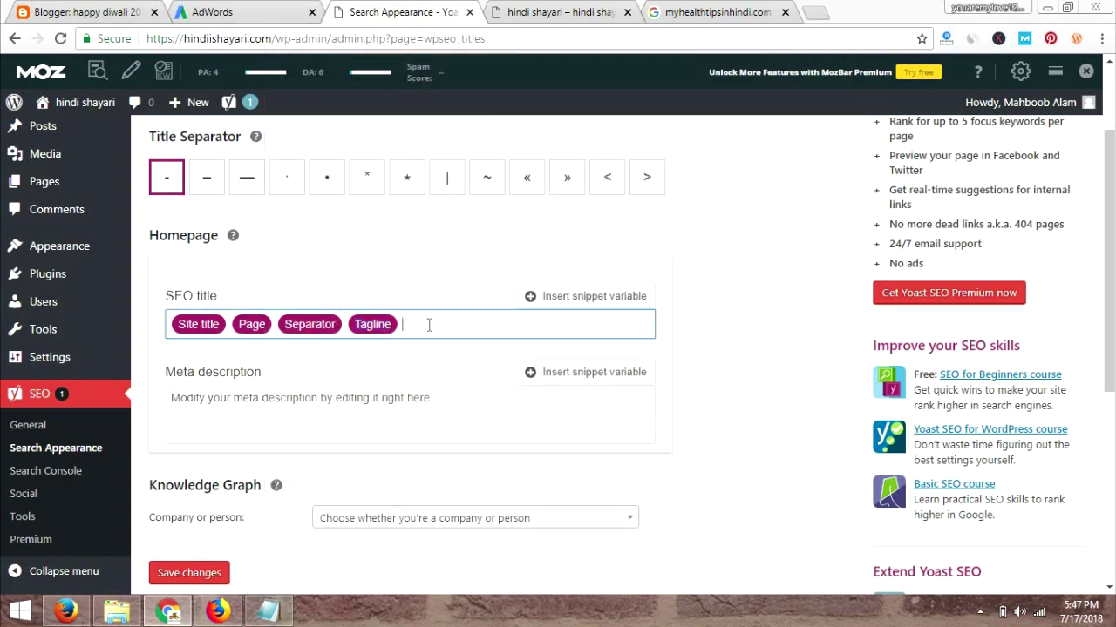
{"action": "key", "text": "BackSpace"}
{"action": "key", "text": "BackSpace"}
{"action": "key", "text": "BackSpace"}
{"action": "key", "text": "BackSpace"}
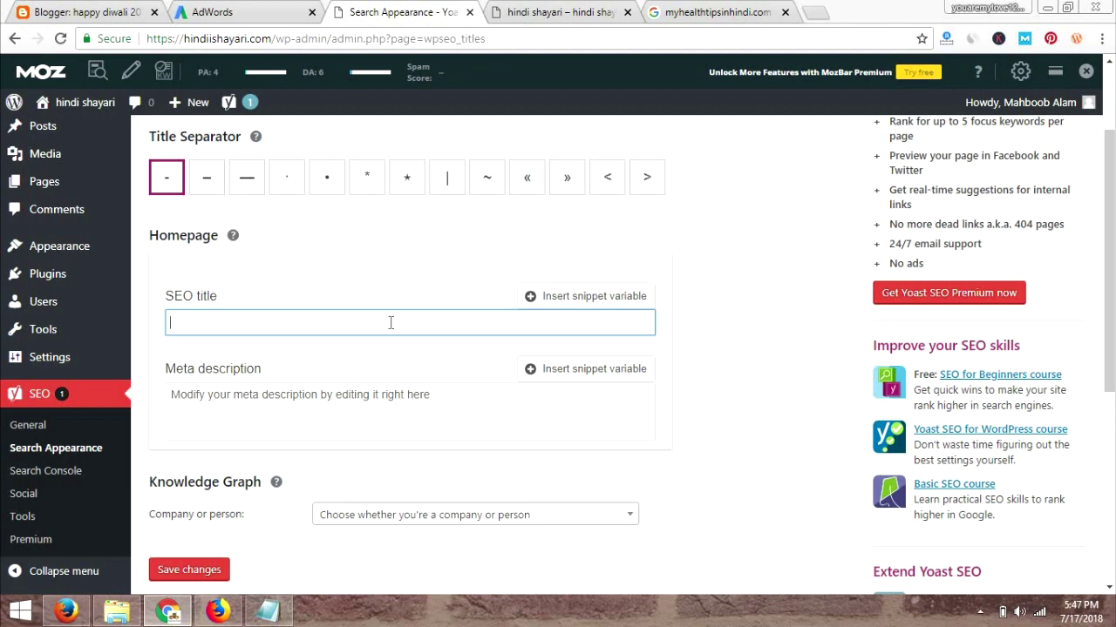
{"action": "key", "text": "ctrl+v"}
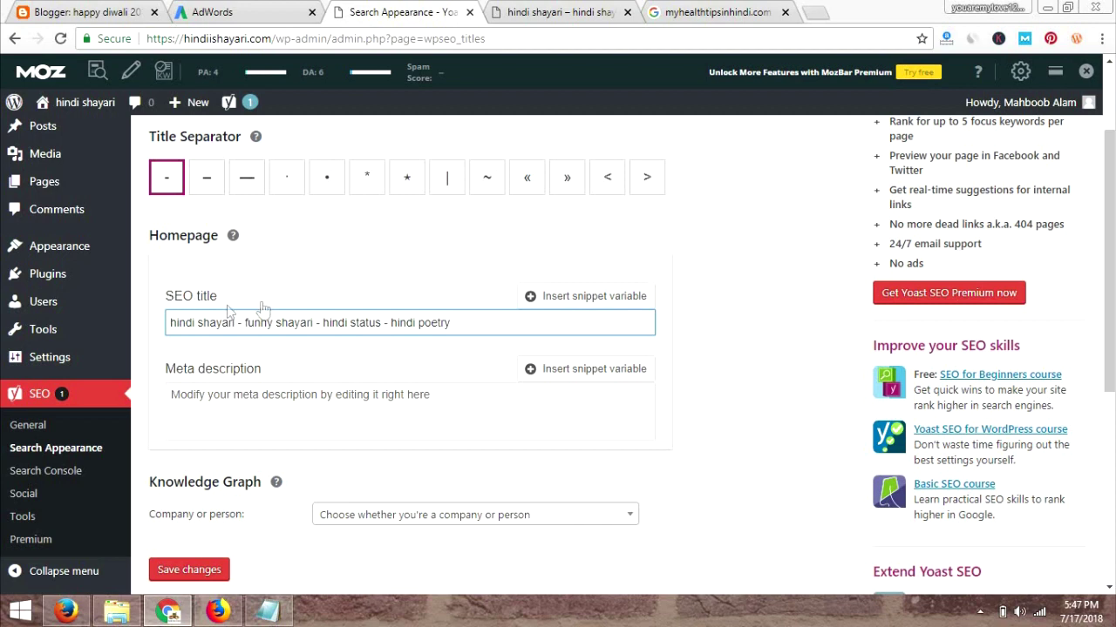
- Look at the live site and the Google results, and capitalise the homepage SEO title's first word as "Hindi"
{"action": "key", "text": "ctrl+Tab"}
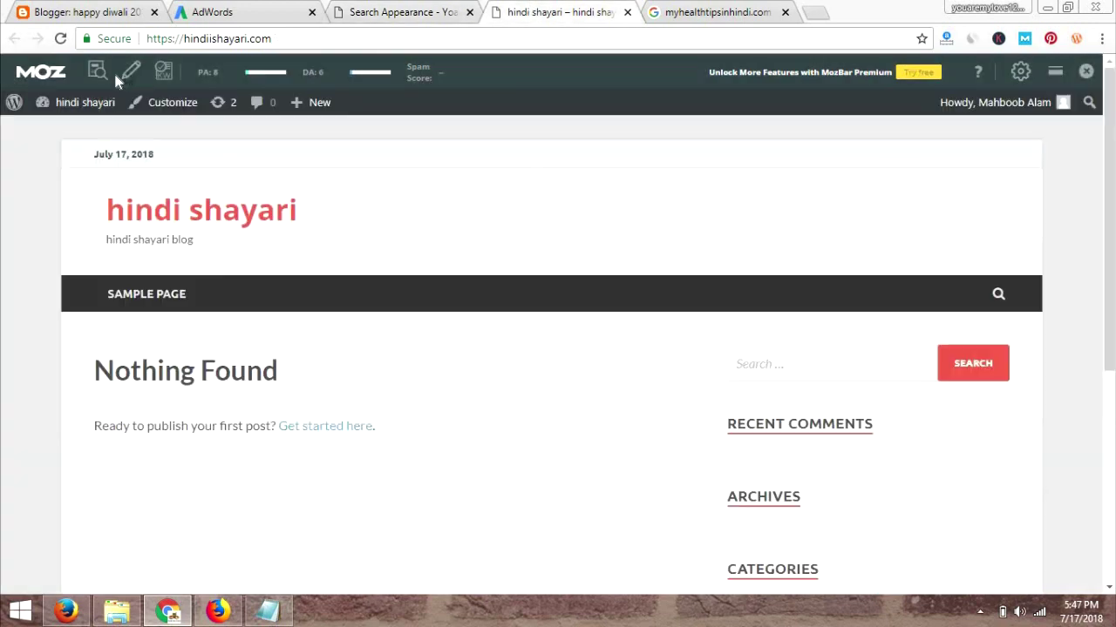
{"action": "left_click", "coordinate": [675, 12]}
{"action": "left_click", "coordinate": [344, 9]}
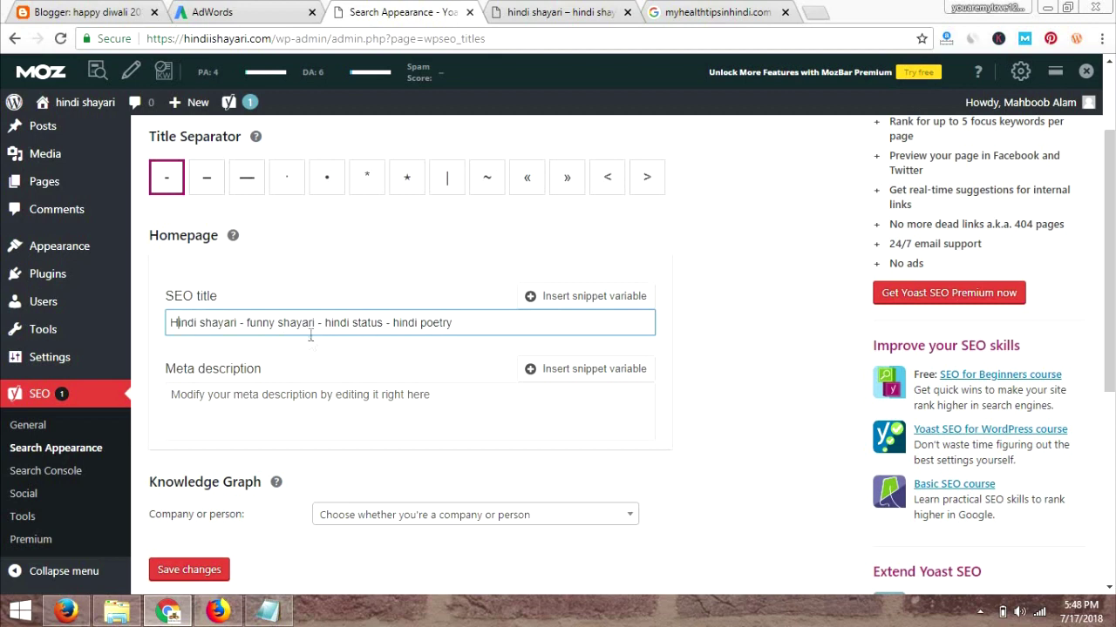
- Compare the homepage SEO title and meta description fields with the first Google result for myhealthtipsinhindi.com
{"action": "left_click", "coordinate": [688, 10]}
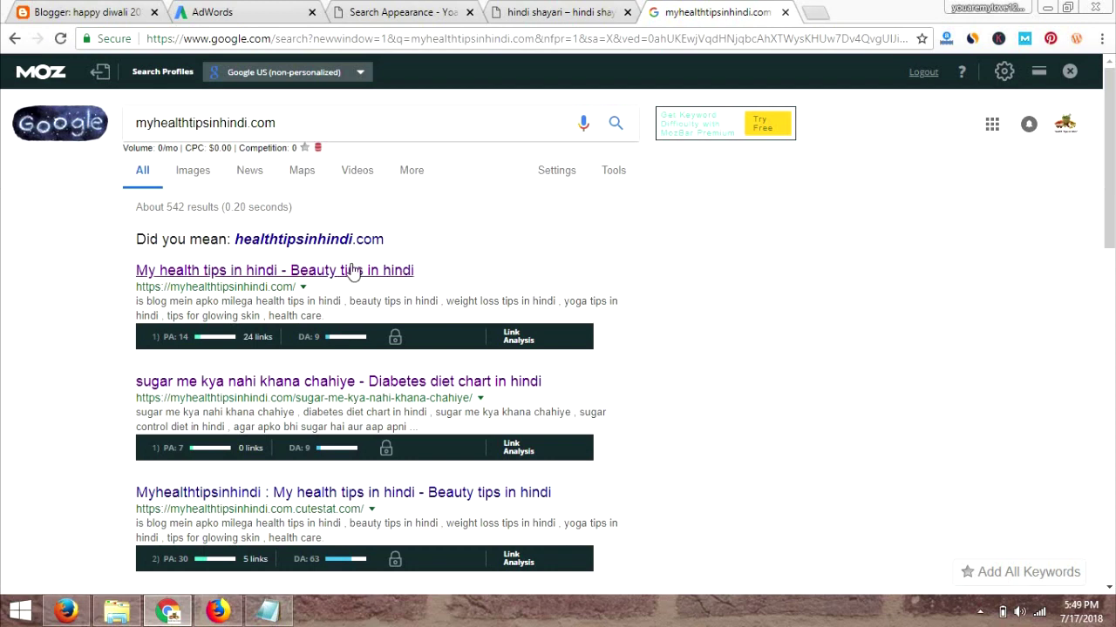
{"action": "left_click", "coordinate": [427, 12]}
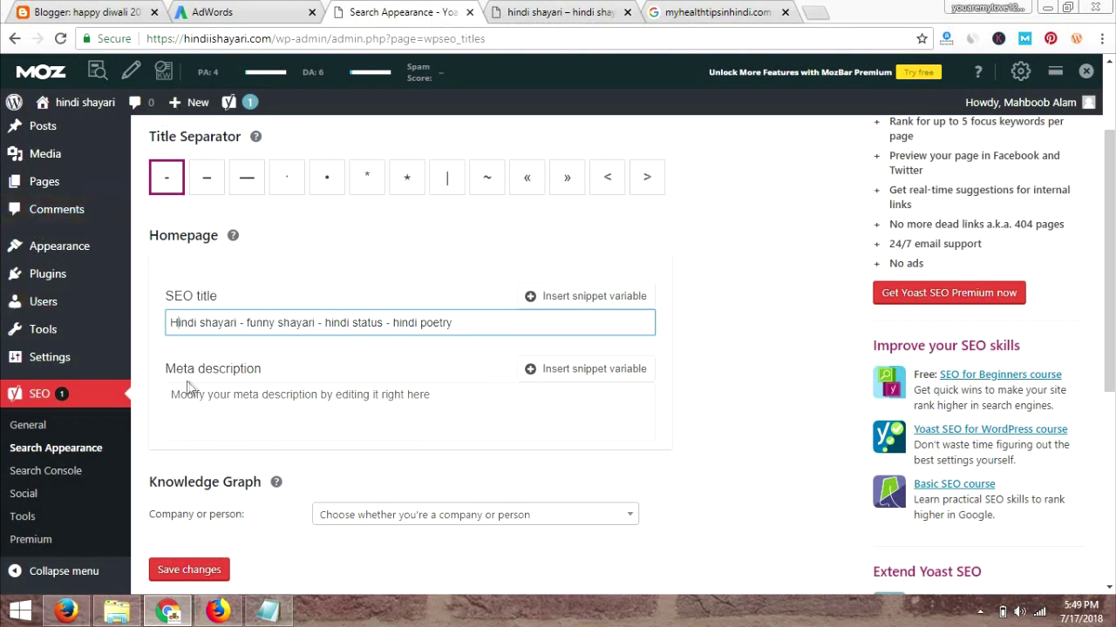
{"action": "key", "text": "ctrl+Tab"}
{"action": "key", "text": "ctrl+Tab"}
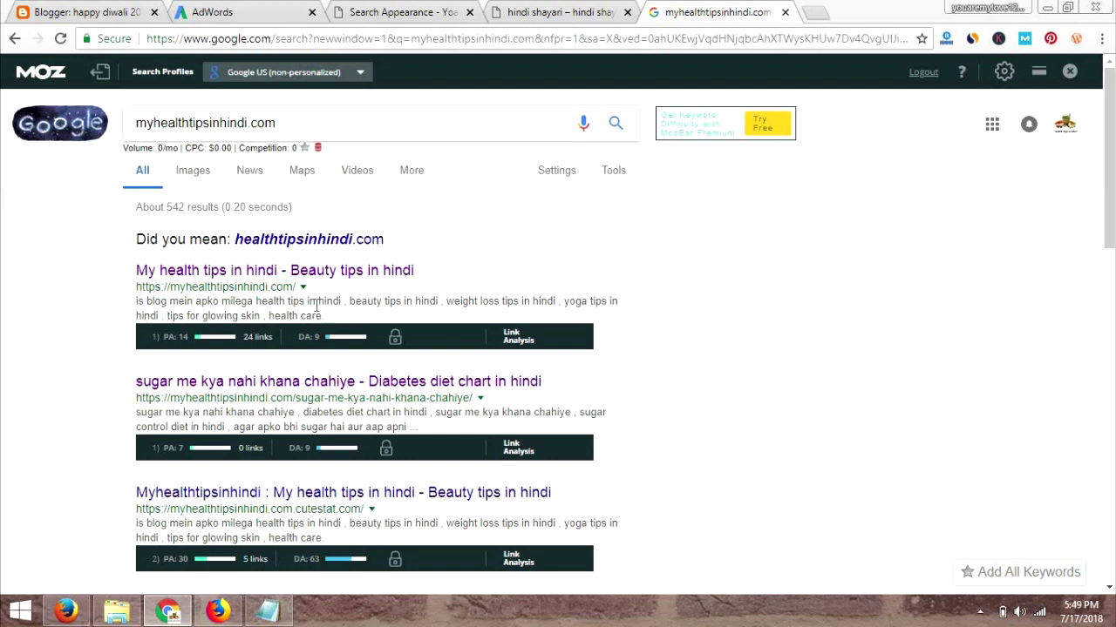
{"action": "left_click", "coordinate": [432, 10]}
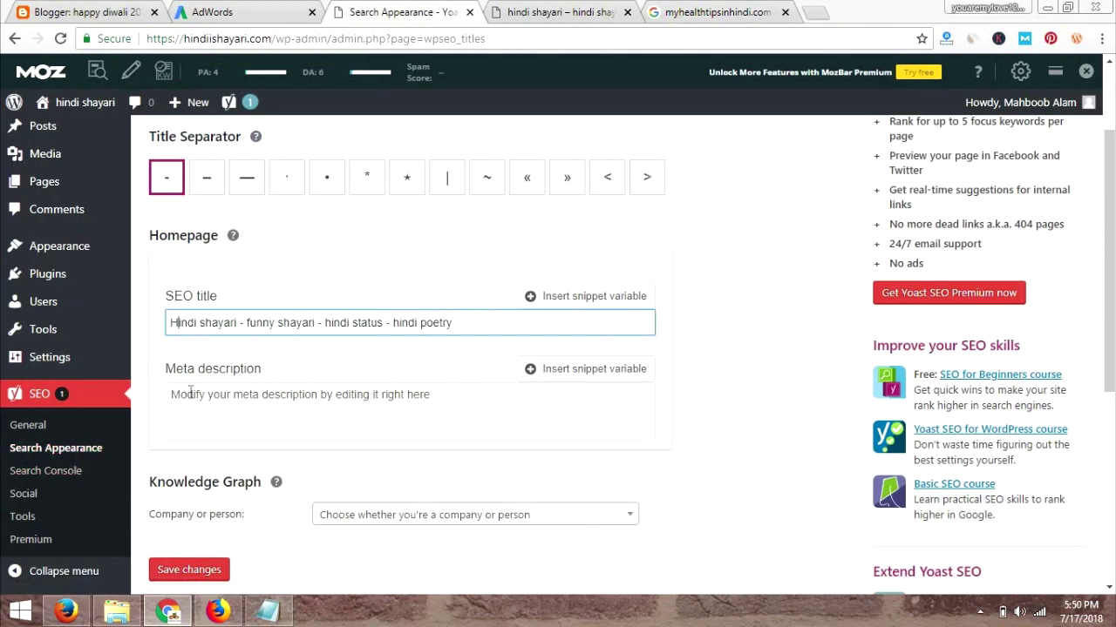
- Fill the homepage meta description with the description keywords from the Notepad notes, from "hindi shayari" through "attitude shayari hindi"
{"action": "left_click", "coordinate": [269, 411]}
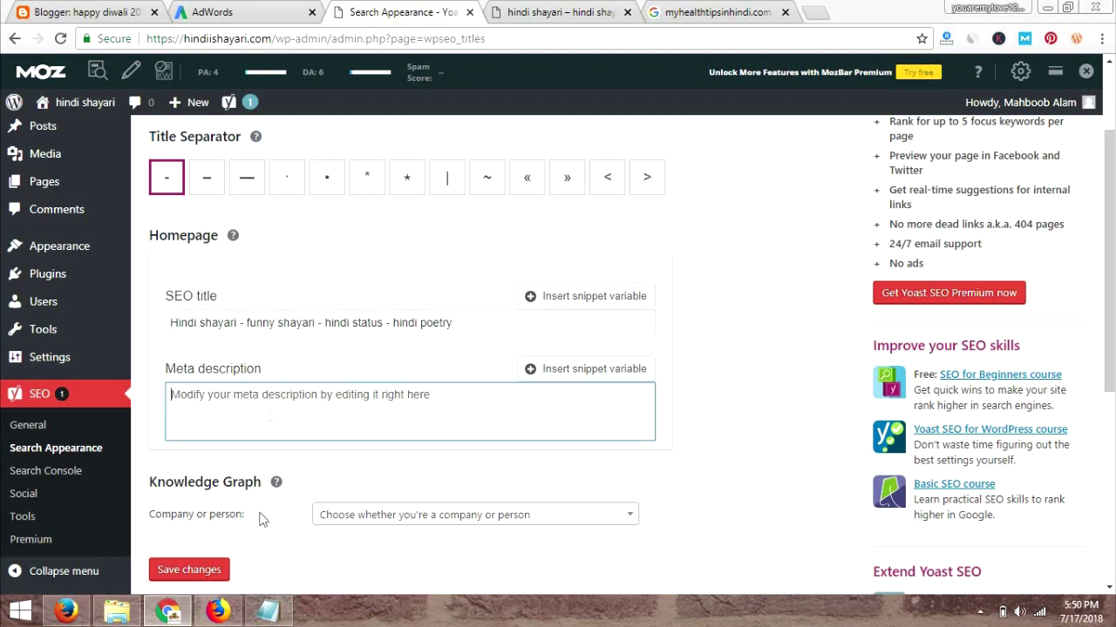
{"action": "left_click", "coordinate": [268, 611]}
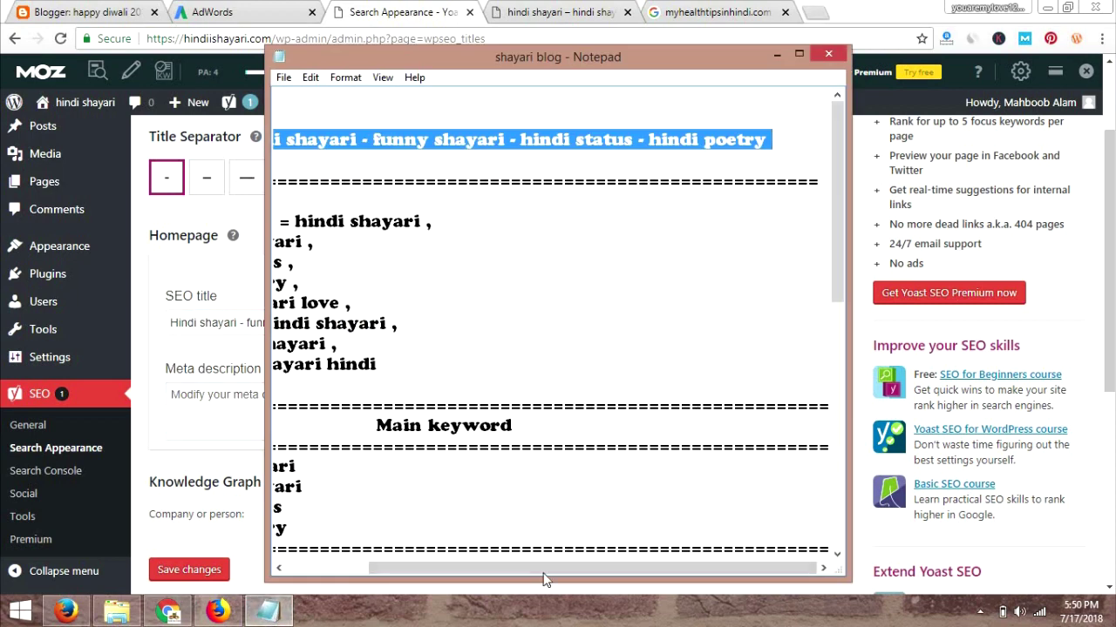
{"action": "left_click_drag", "start_coordinate": [484, 571], "coordinate": [328, 572]}
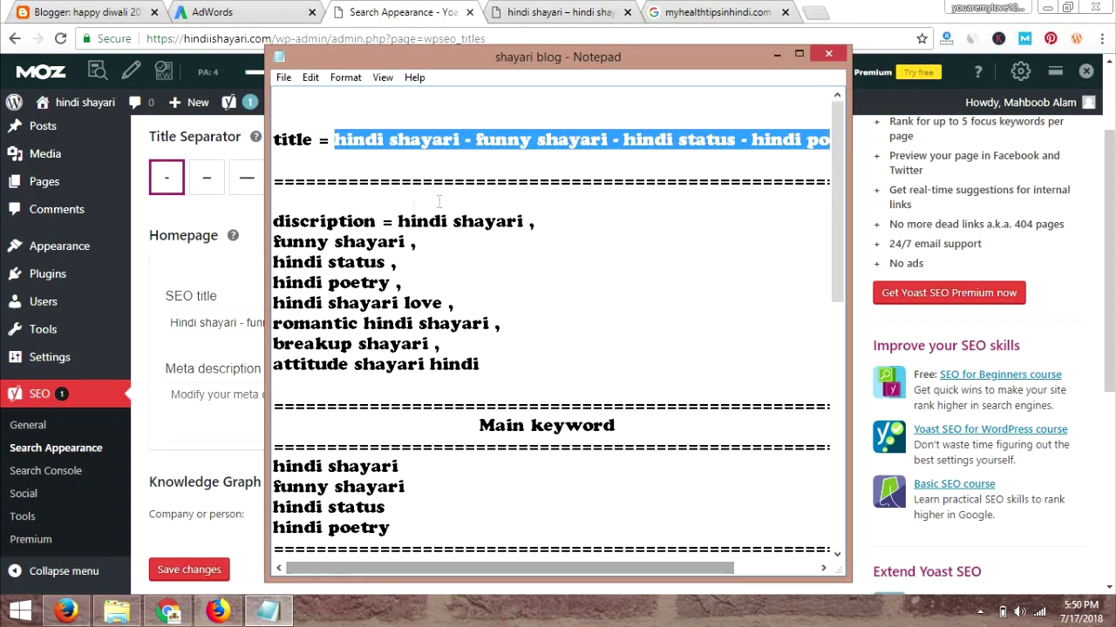
{"action": "left_click_drag", "start_coordinate": [400, 223], "coordinate": [500, 371]}
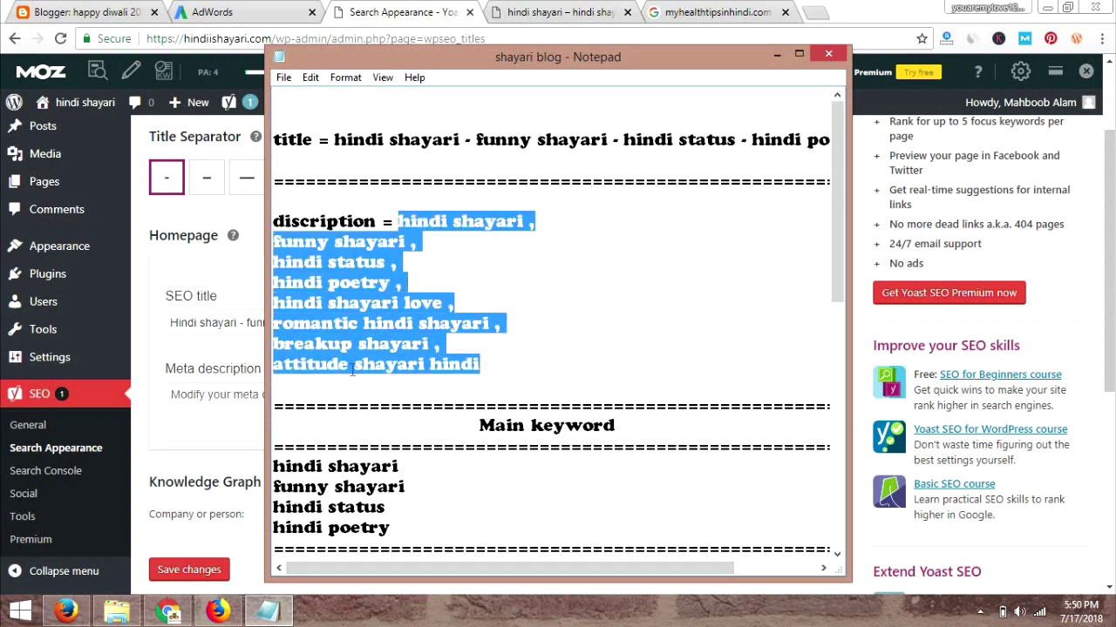
{"action": "left_click", "coordinate": [207, 405]}
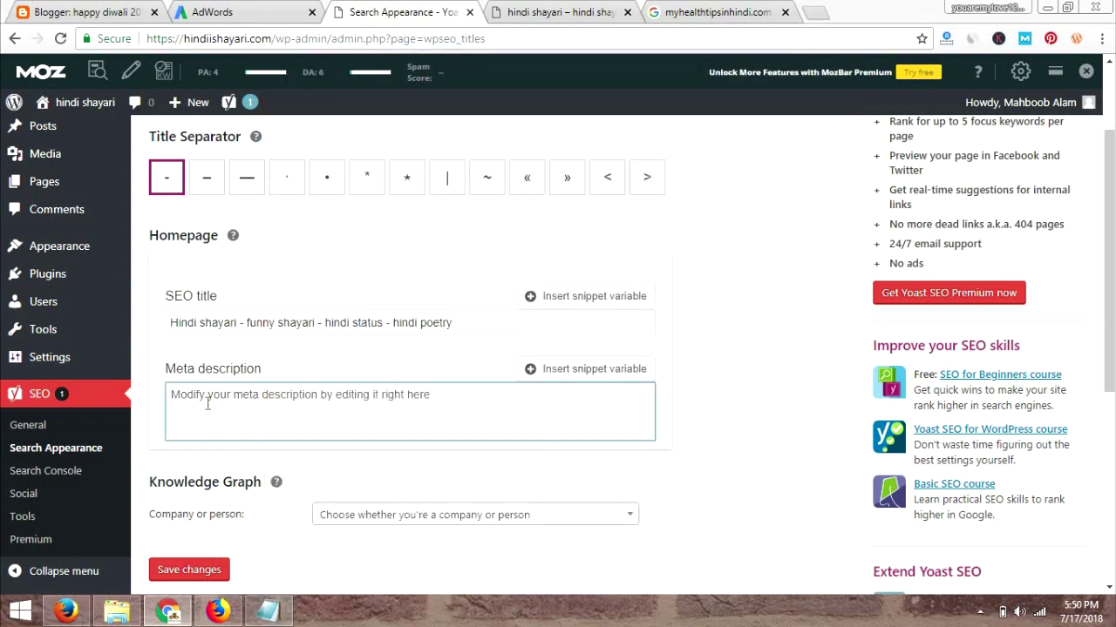
{"action": "type", "text": "hindi shayari ,funny shayari , hindi status , hindi poetry , hindi shayari love ,romantic hindi shayari , breakup shayari , attitude shayari hindi"}
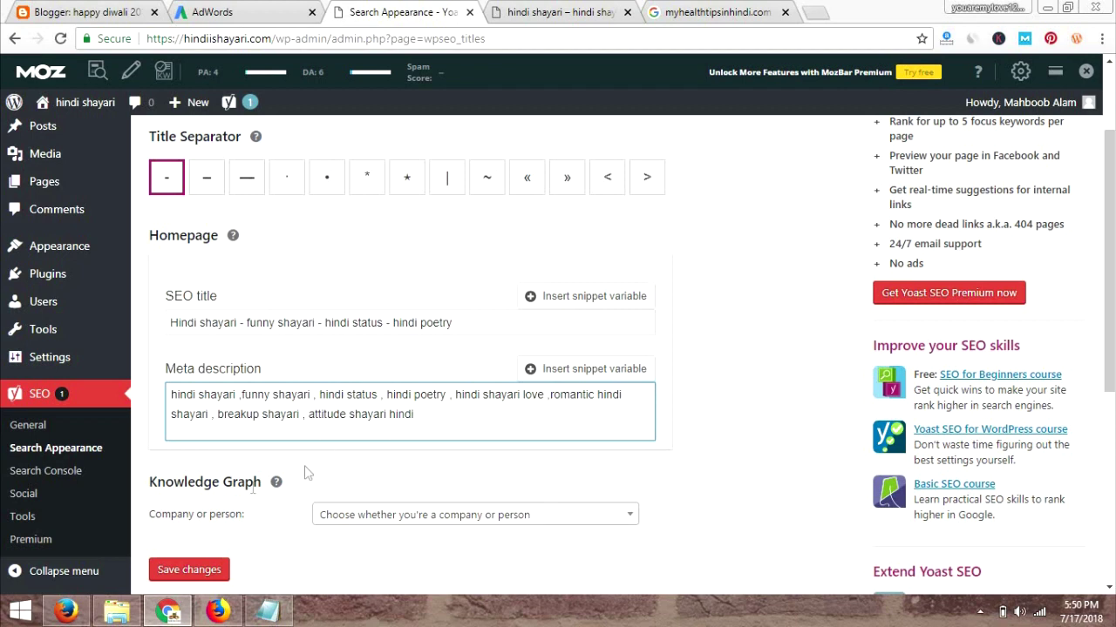
- Set the Knowledge Graph type to Person with the site owner's name and save the settings
{"action": "left_click", "coordinate": [342, 523]}
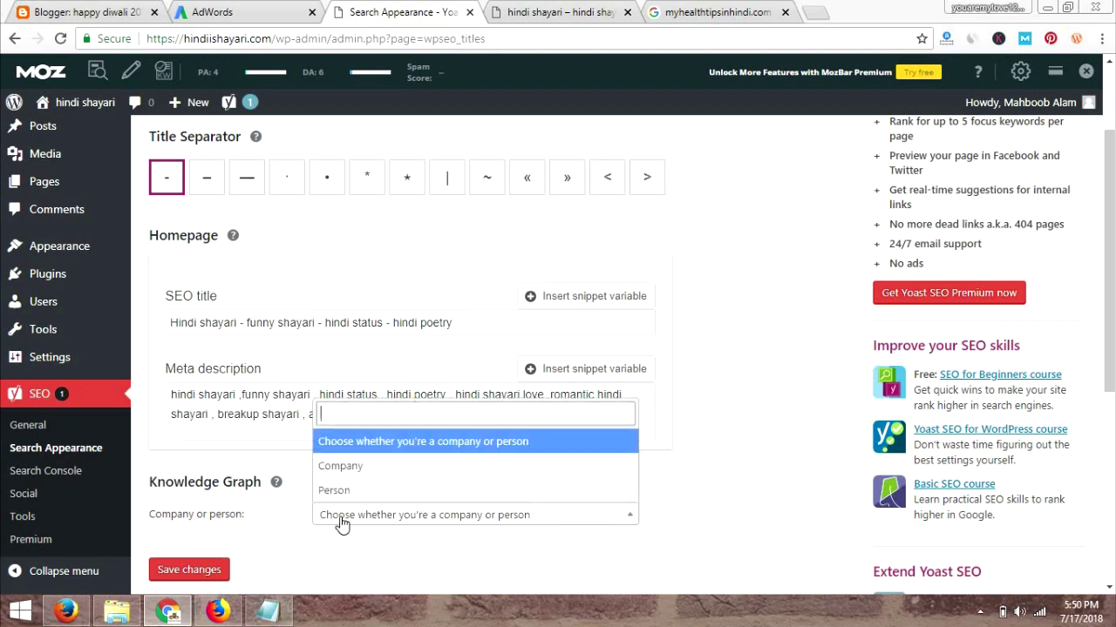
{"action": "left_click", "coordinate": [370, 490]}
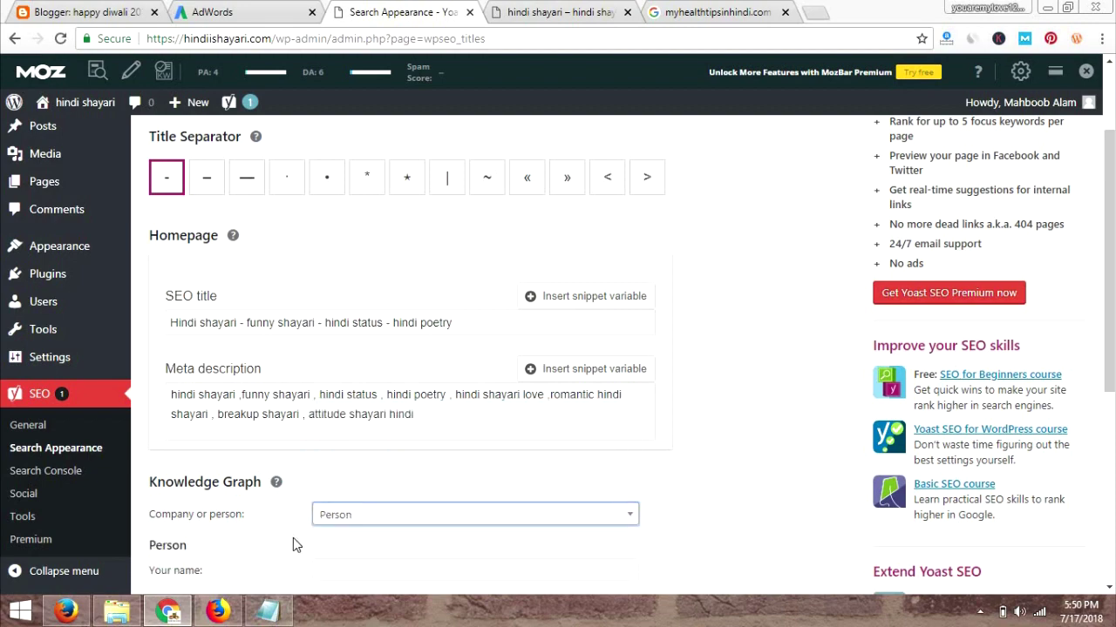
{"action": "scroll", "coordinate": [1100, 421], "scroll_direction": "down", "scroll_amount": 1}
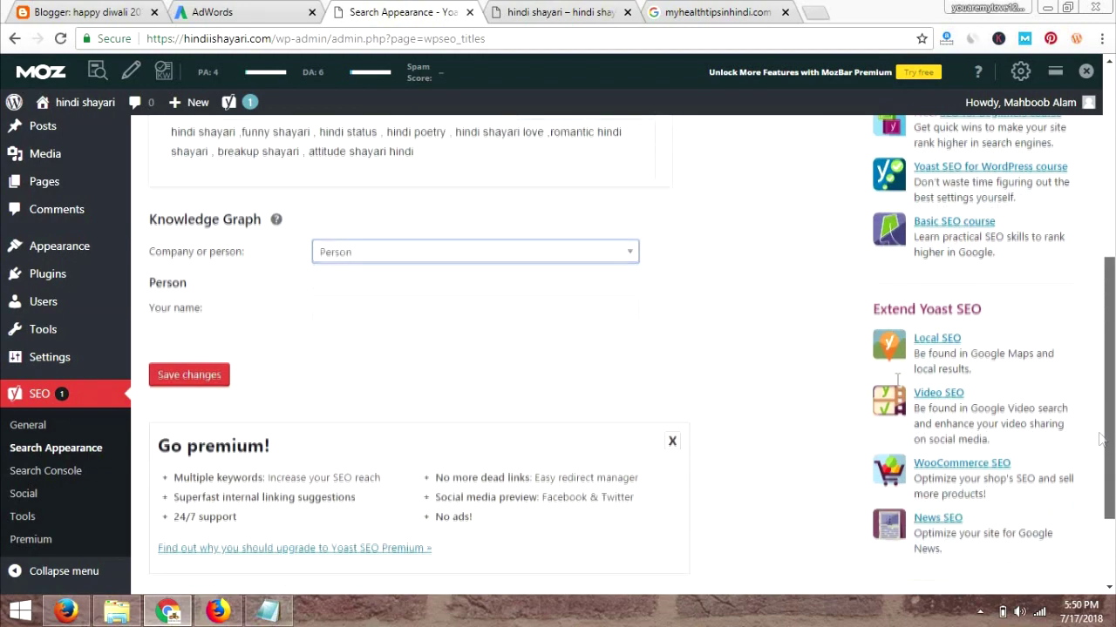
{"action": "left_click", "coordinate": [427, 307]}
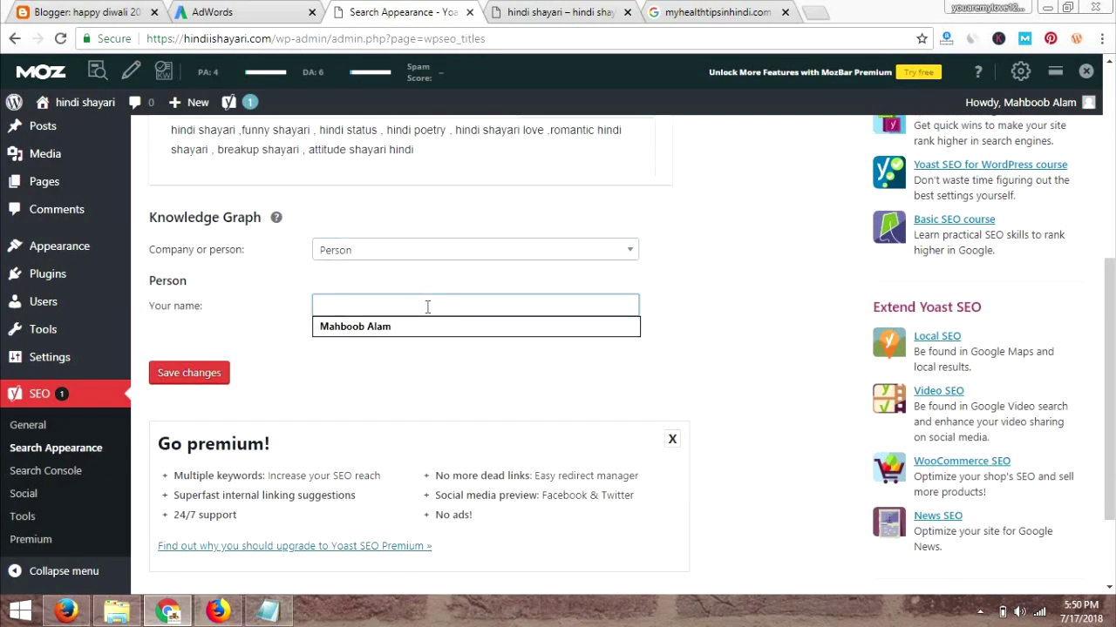
{"action": "left_click", "coordinate": [373, 327]}
{"action": "left_click", "coordinate": [189, 374]}
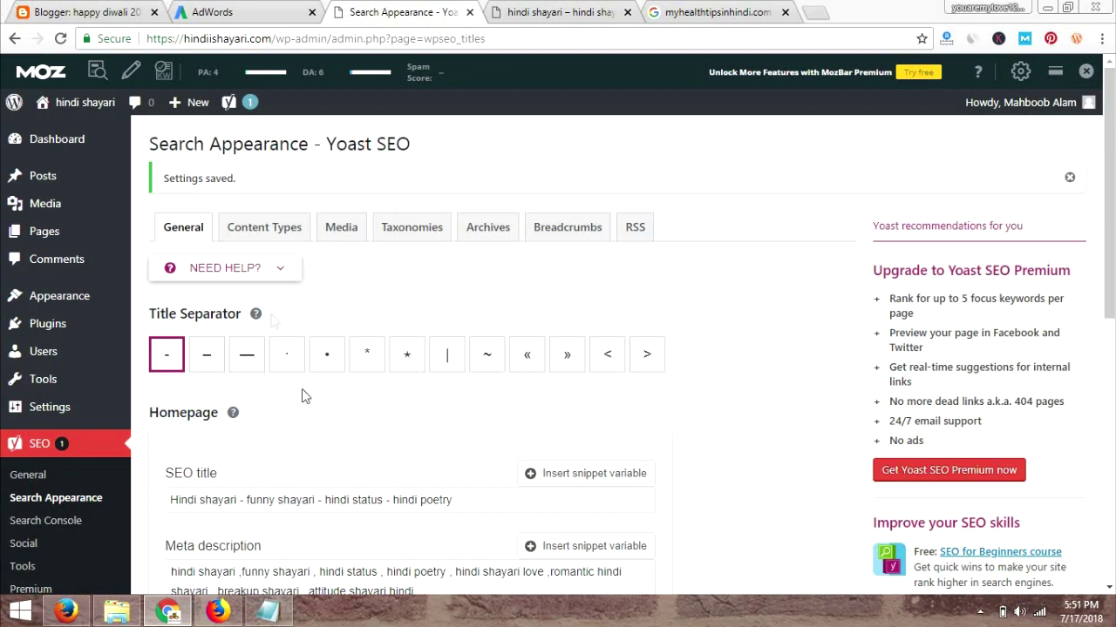
- Review the Content Types settings for posts and examine the description of the "Diabetes diet chart in hindi" result in Google
{"action": "left_click", "coordinate": [273, 227]}
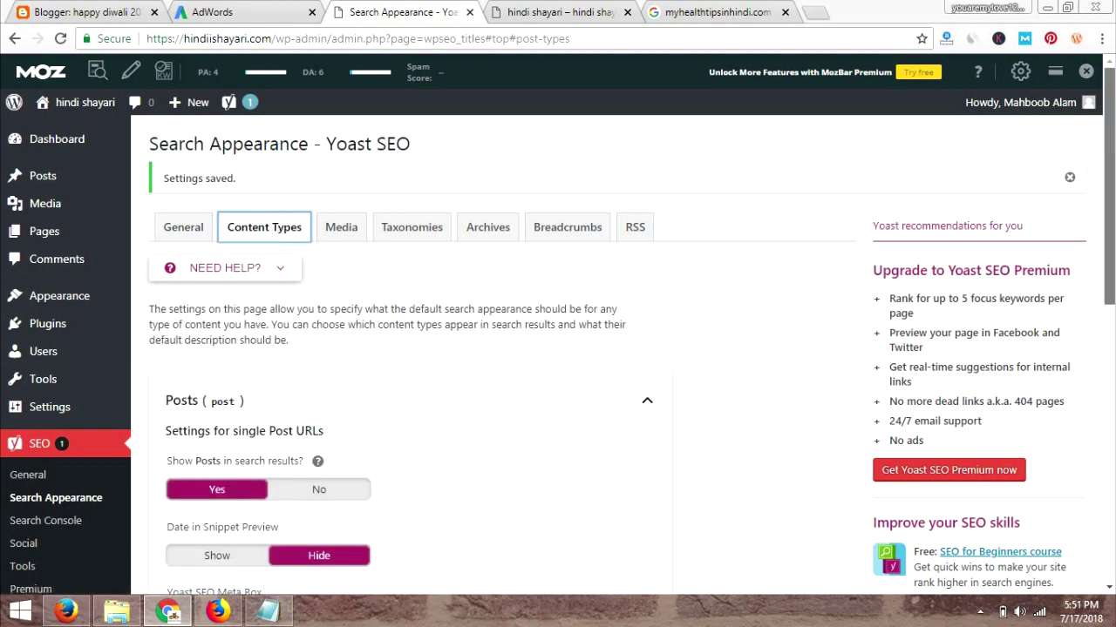
{"action": "scroll", "coordinate": [170, 267], "scroll_direction": "down", "scroll_amount": 2}
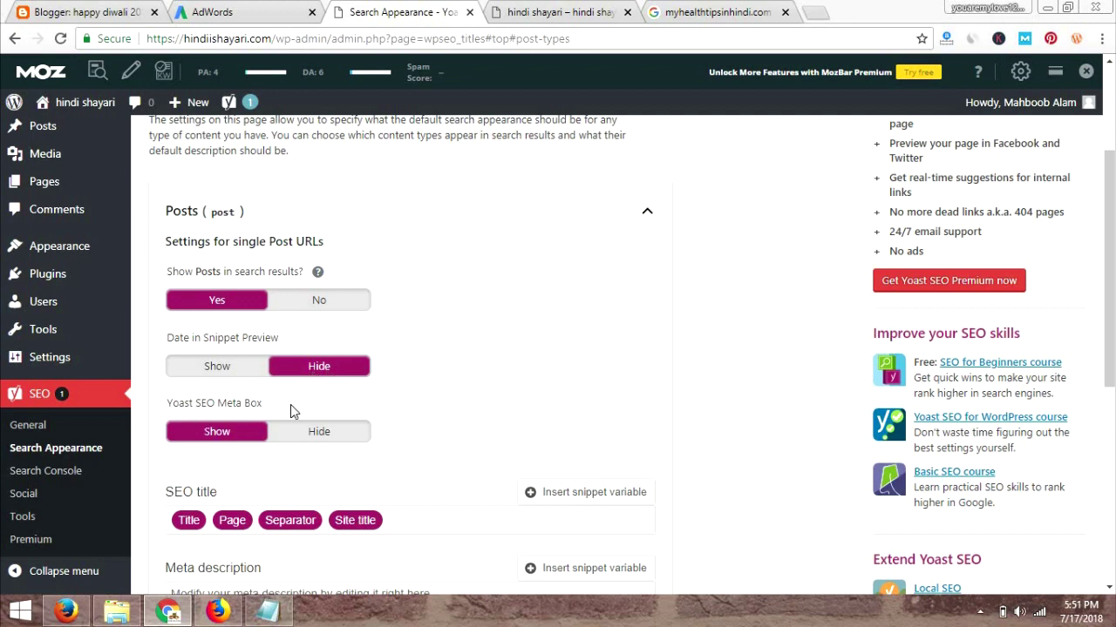
{"action": "left_click", "coordinate": [714, 12]}
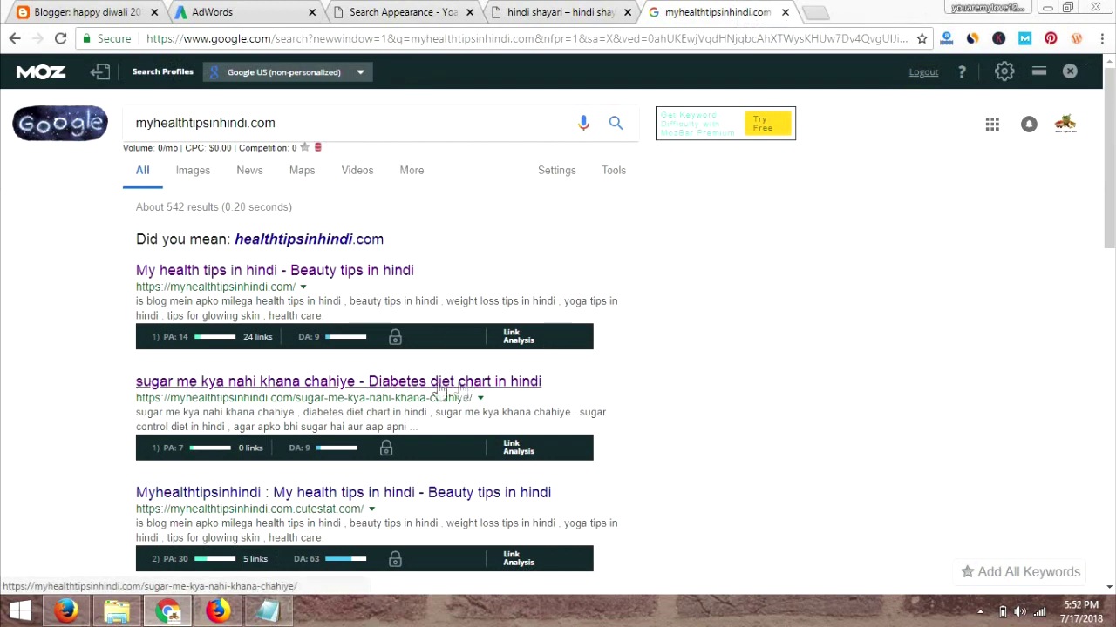
{"action": "left_click_drag", "start_coordinate": [151, 413], "coordinate": [405, 427]}
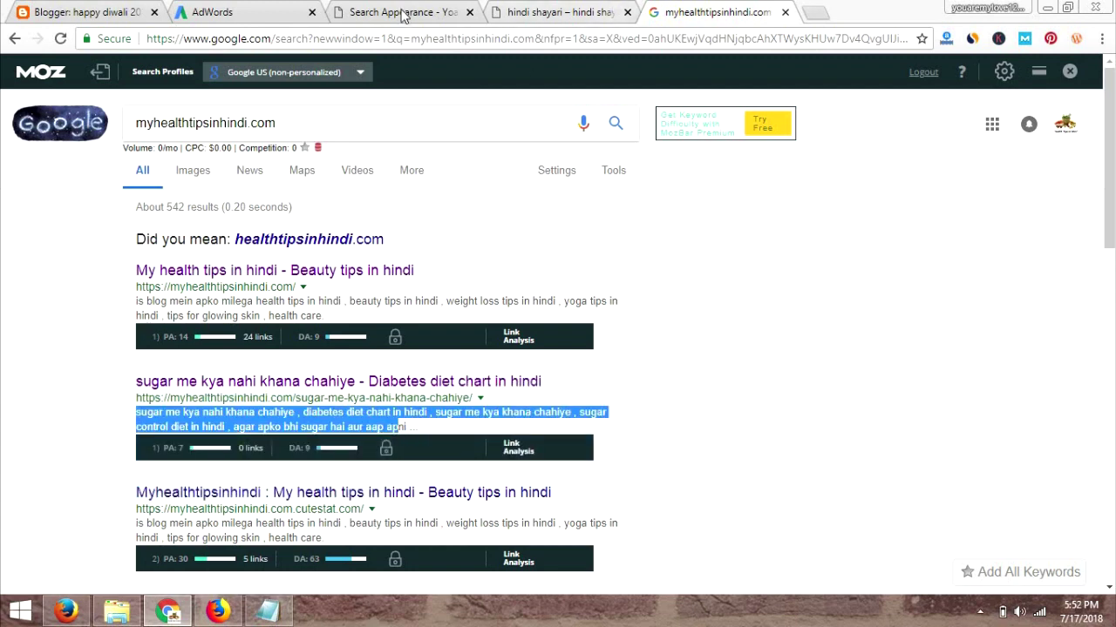
{"action": "left_click", "coordinate": [404, 12]}
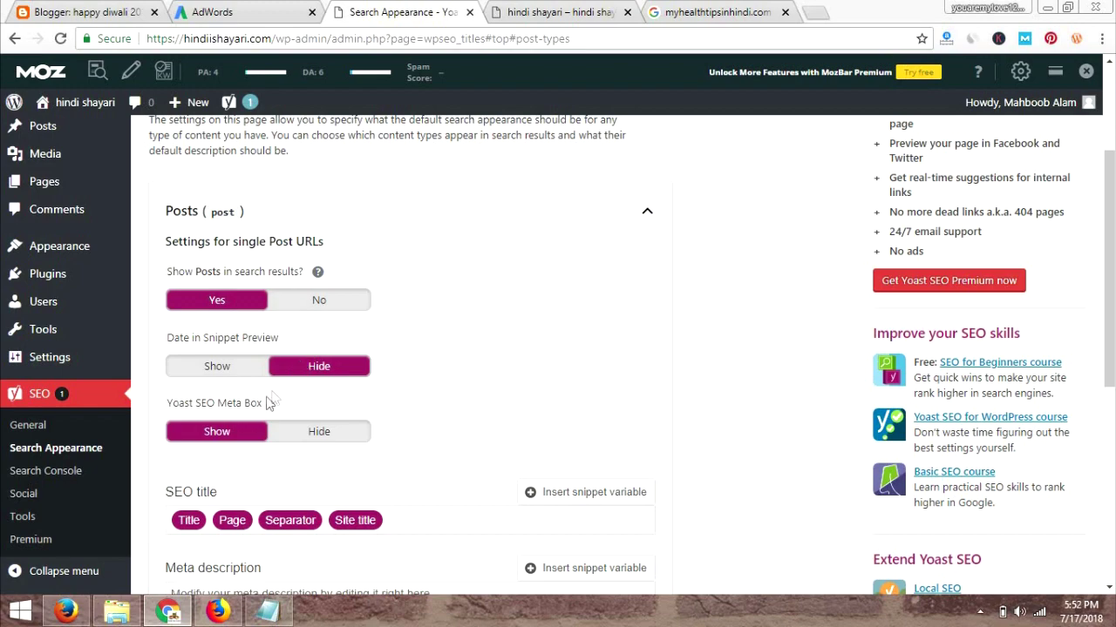
- Reduce the SEO title template for posts to only the Title variable and save the settings
{"action": "left_click_drag", "start_coordinate": [1108, 193], "coordinate": [1108, 229]}
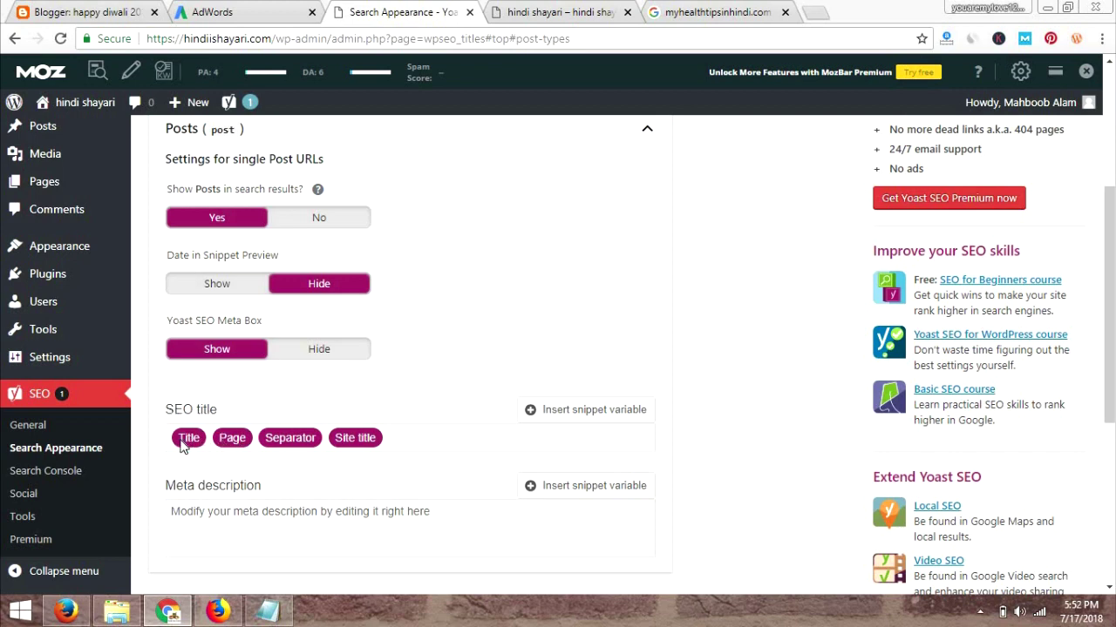
{"action": "double_click", "coordinate": [366, 440]}
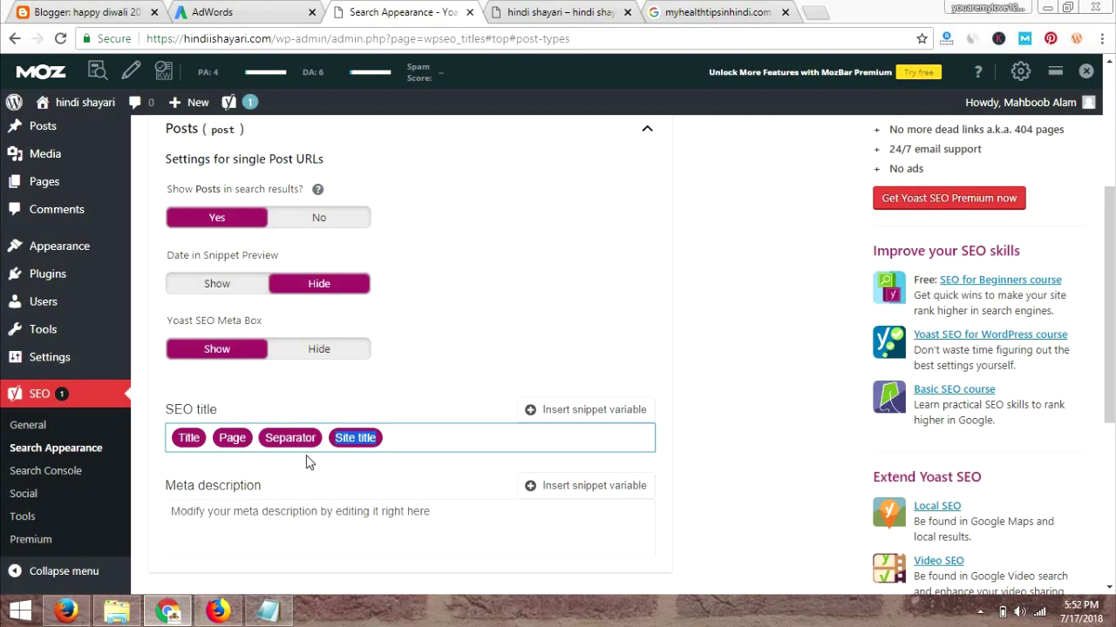
{"action": "left_click", "coordinate": [396, 445]}
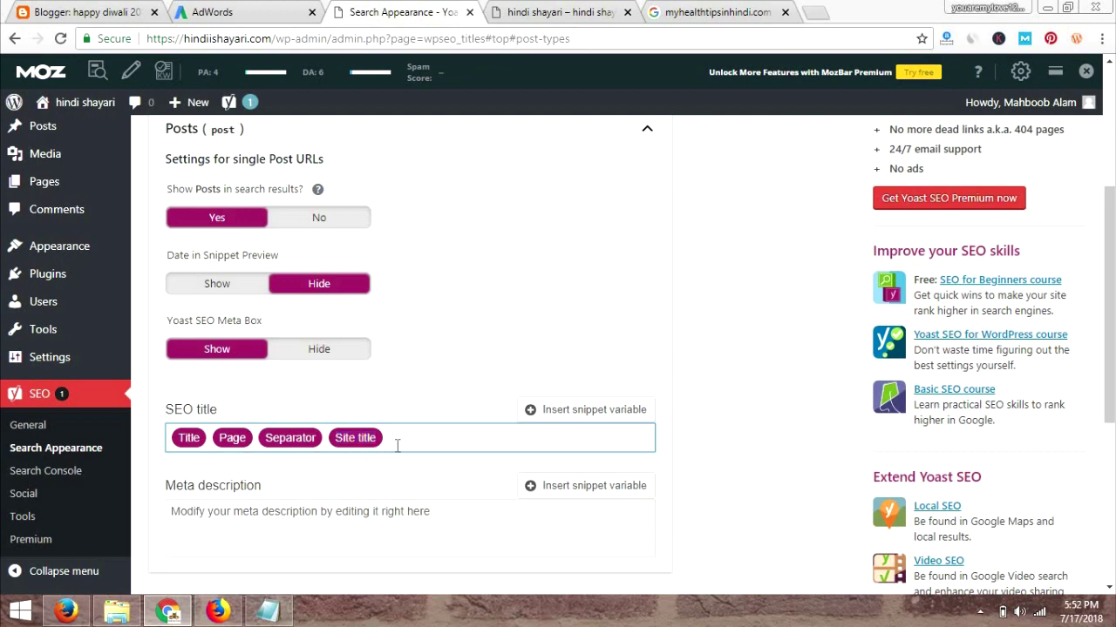
{"action": "key", "text": "BackSpace"}
{"action": "key", "text": "BackSpace"}
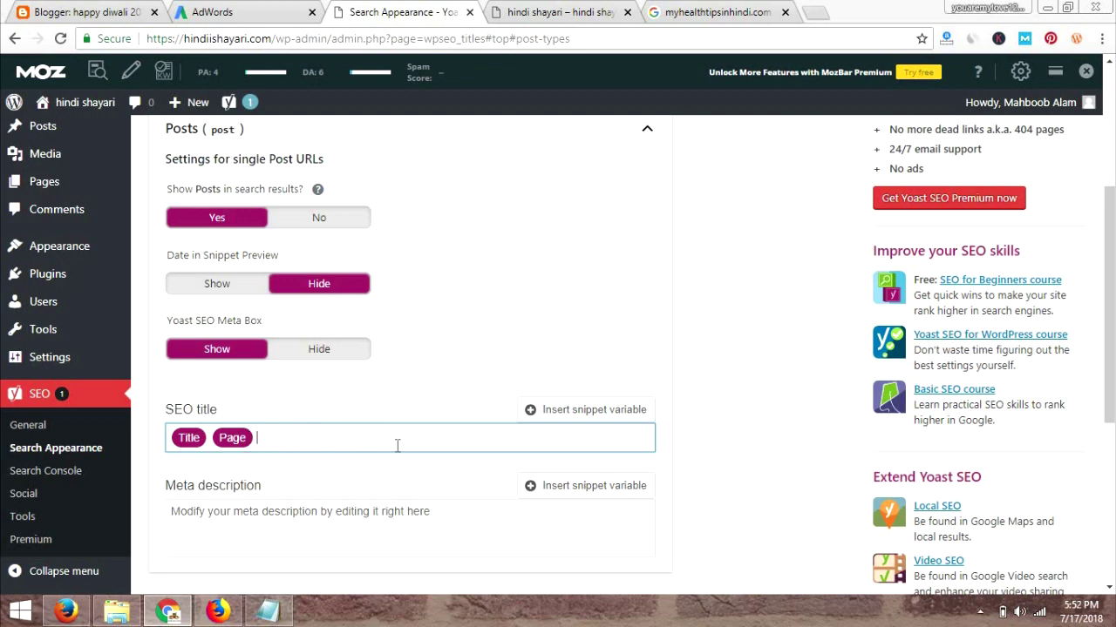
{"action": "key", "text": "BackSpace"}
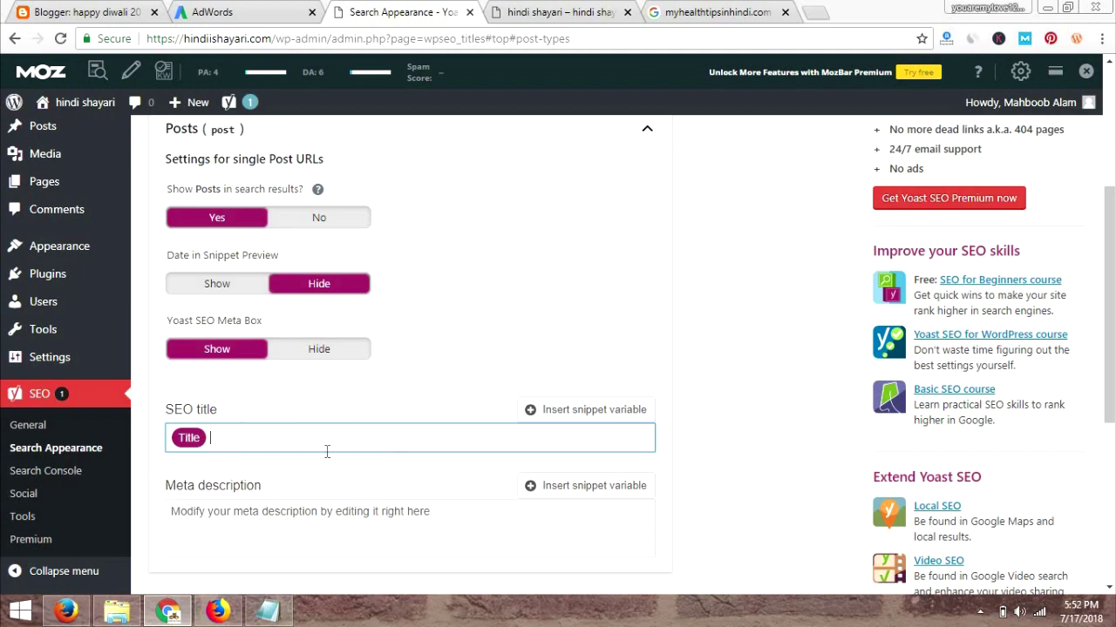
{"action": "left_click_drag", "start_coordinate": [1108, 288], "coordinate": [1109, 408]}
{"action": "left_click", "coordinate": [209, 431]}
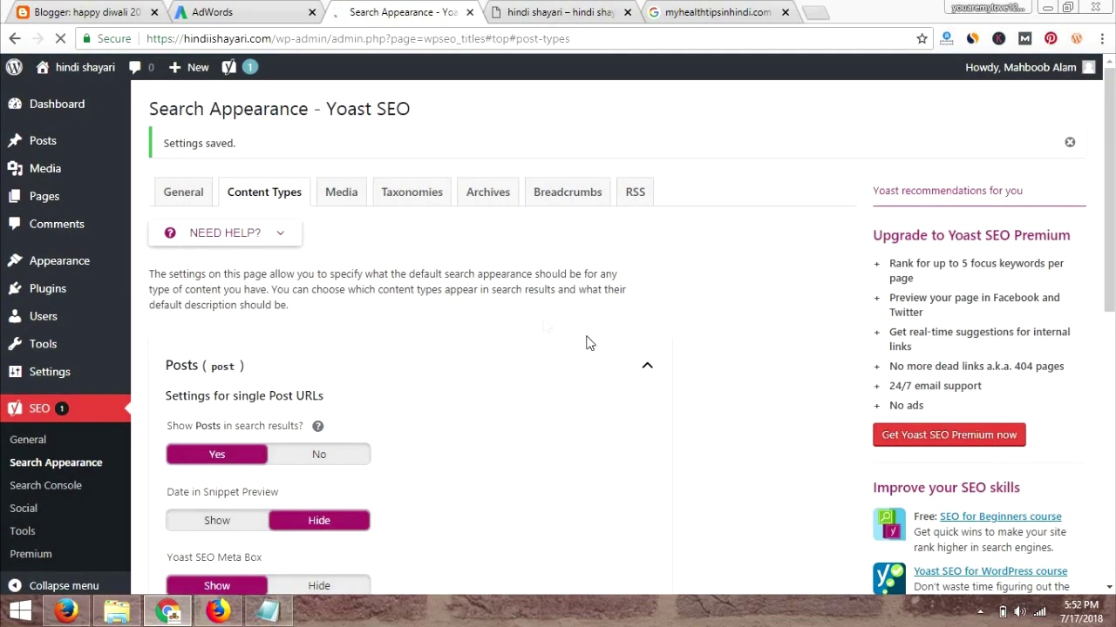
- Expand the Pages content type settings and set showing Pages in search results to No
{"action": "scroll", "coordinate": [1109, 435], "scroll_direction": "down", "scroll_amount": 6}
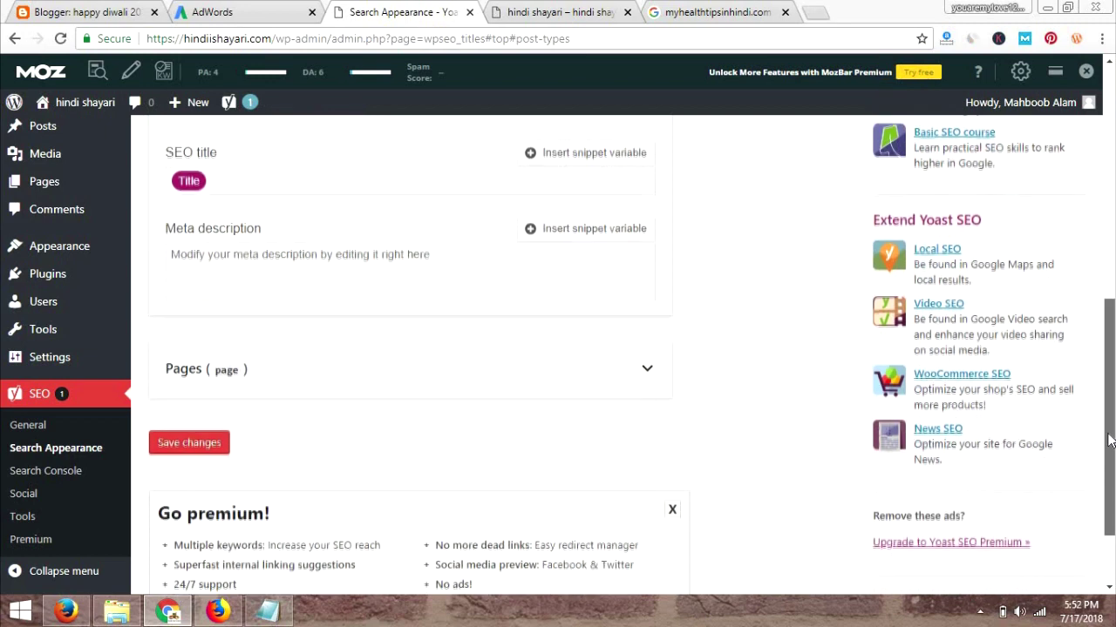
{"action": "left_click", "coordinate": [648, 373]}
{"action": "scroll", "coordinate": [1111, 373], "scroll_direction": "down", "scroll_amount": 2}
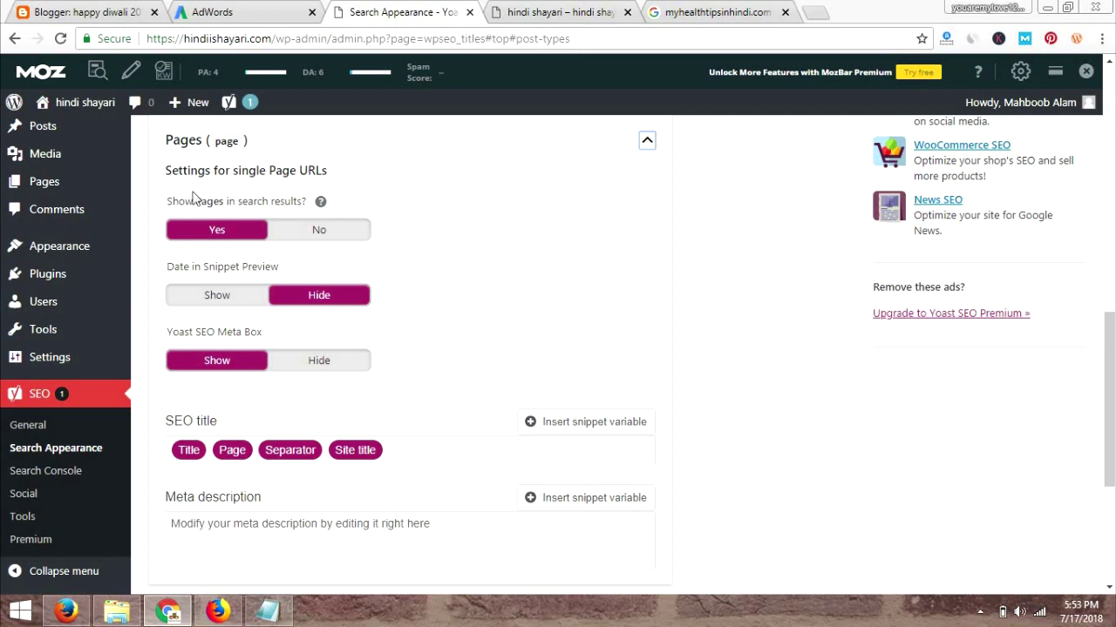
{"action": "left_click", "coordinate": [319, 231]}
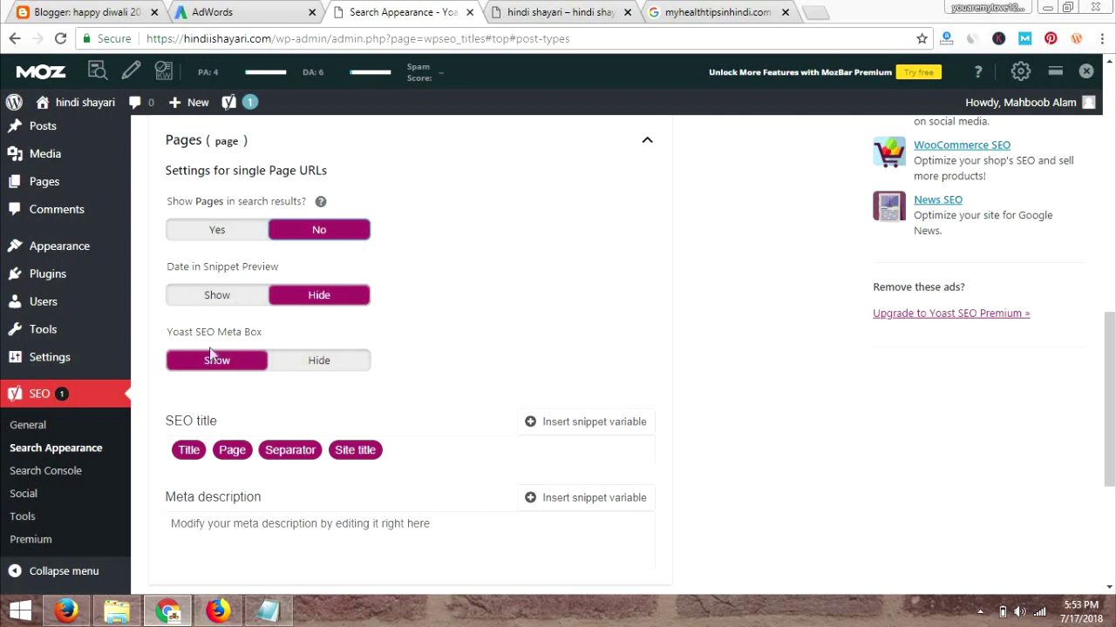
- Reduce the SEO title template for pages to only the Title variable and save the settings
{"action": "left_click", "coordinate": [402, 450]}
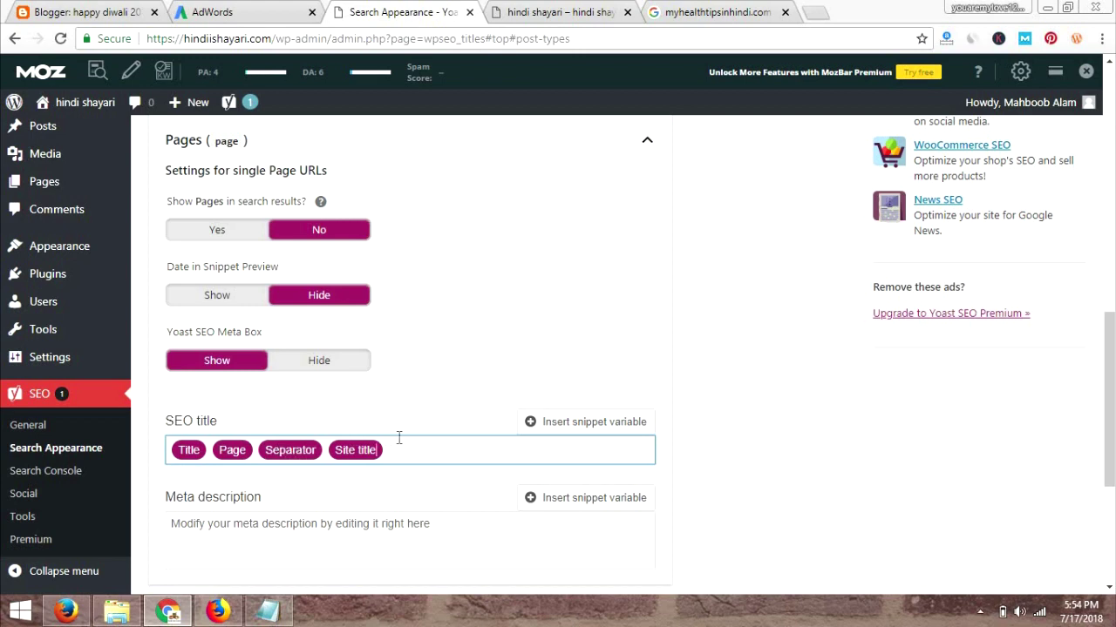
{"action": "key", "text": "BackSpace"}
{"action": "key", "text": "BackSpace"}
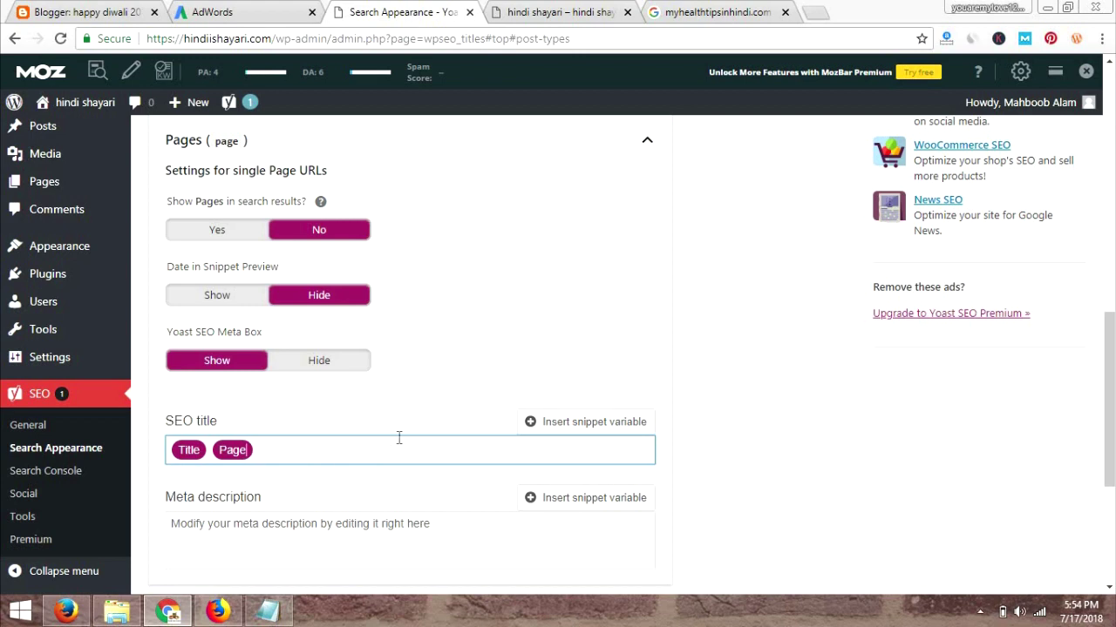
{"action": "key", "text": "BackSpace"}
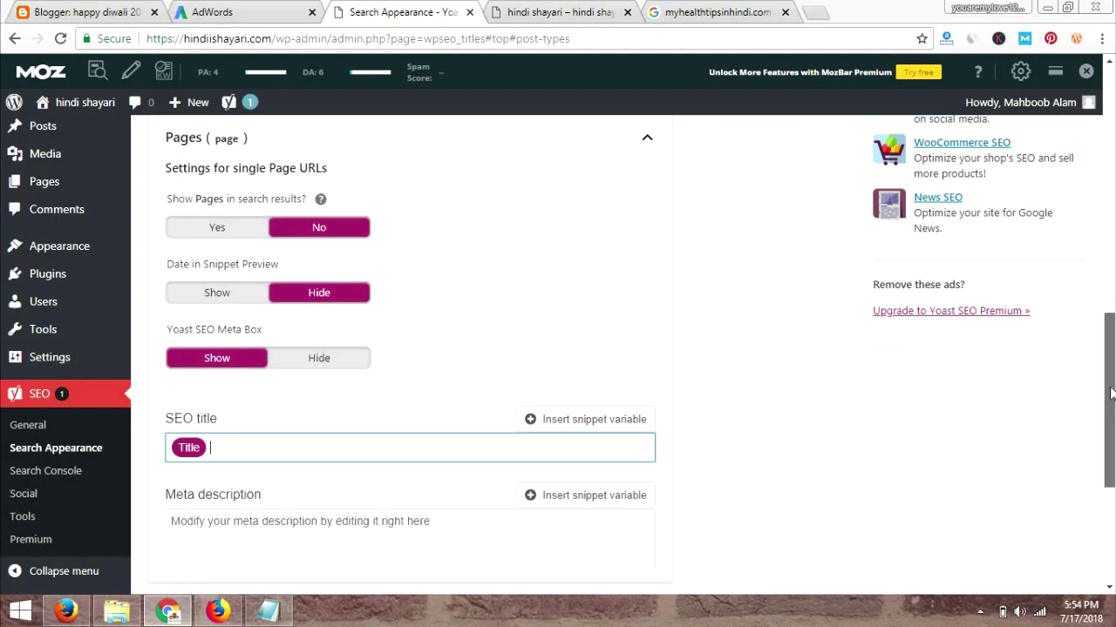
{"action": "scroll", "coordinate": [171, 376], "scroll_direction": "down", "scroll_amount": 3}
{"action": "left_click", "coordinate": [182, 344]}
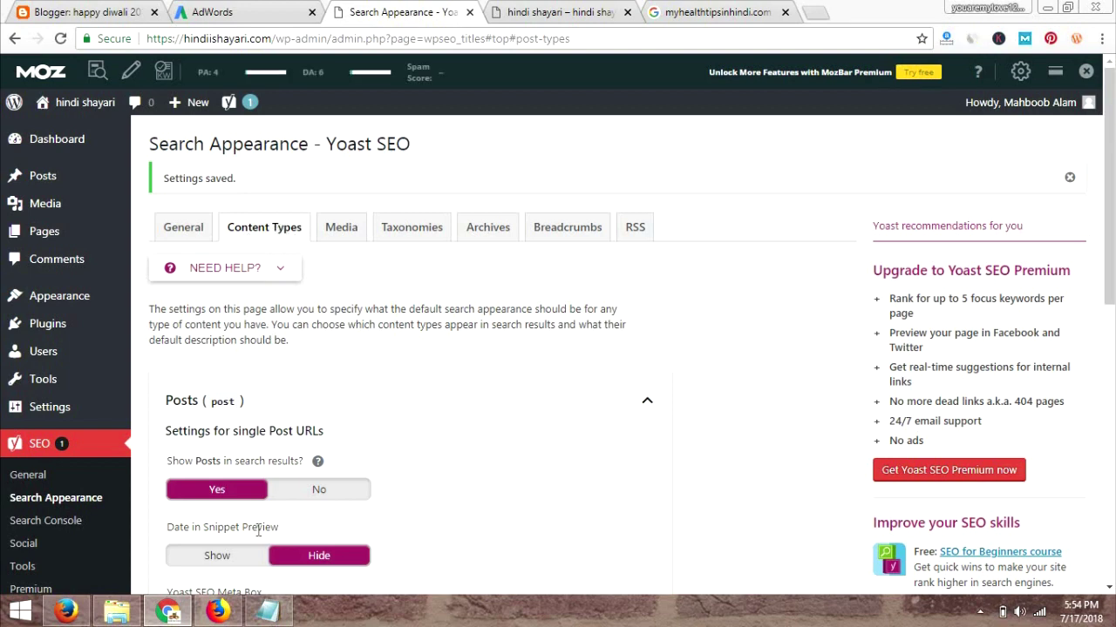
- Check the category menu on best4yourself.com in Firefox, and set the Categories and Tags taxonomies to No for showing in search results
{"action": "left_click", "coordinate": [339, 237]}
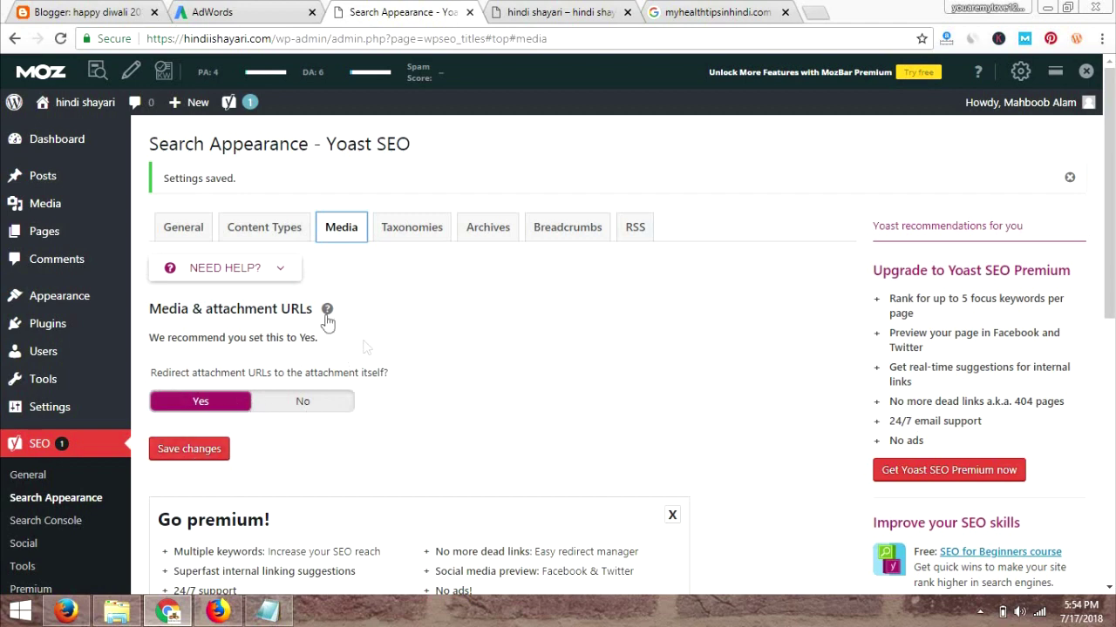
{"action": "left_click", "coordinate": [416, 234]}
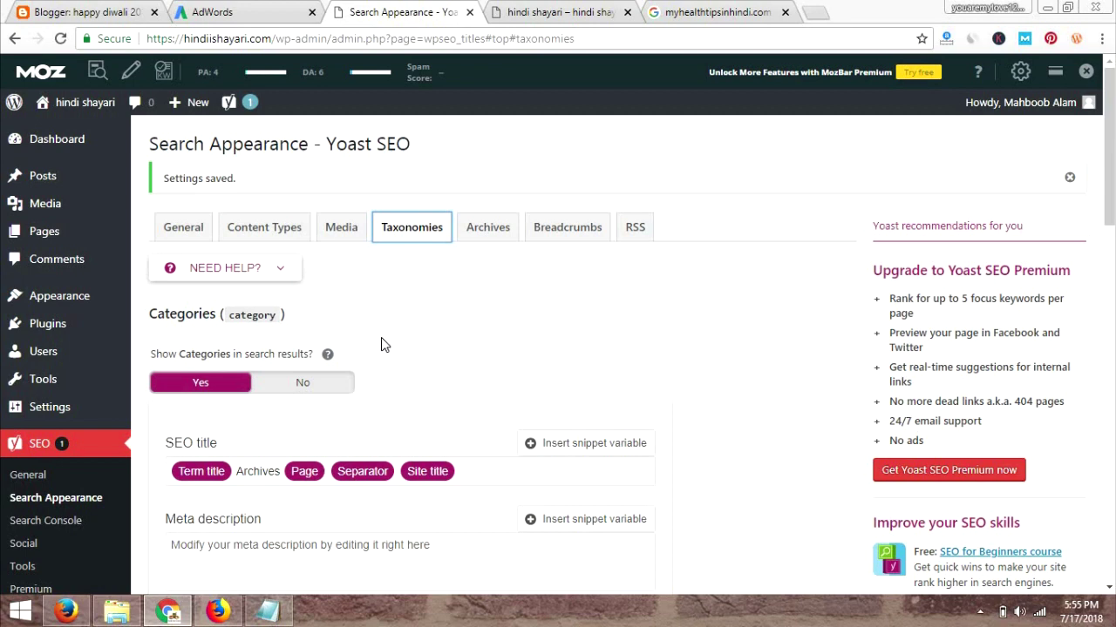
{"action": "left_click", "coordinate": [66, 611]}
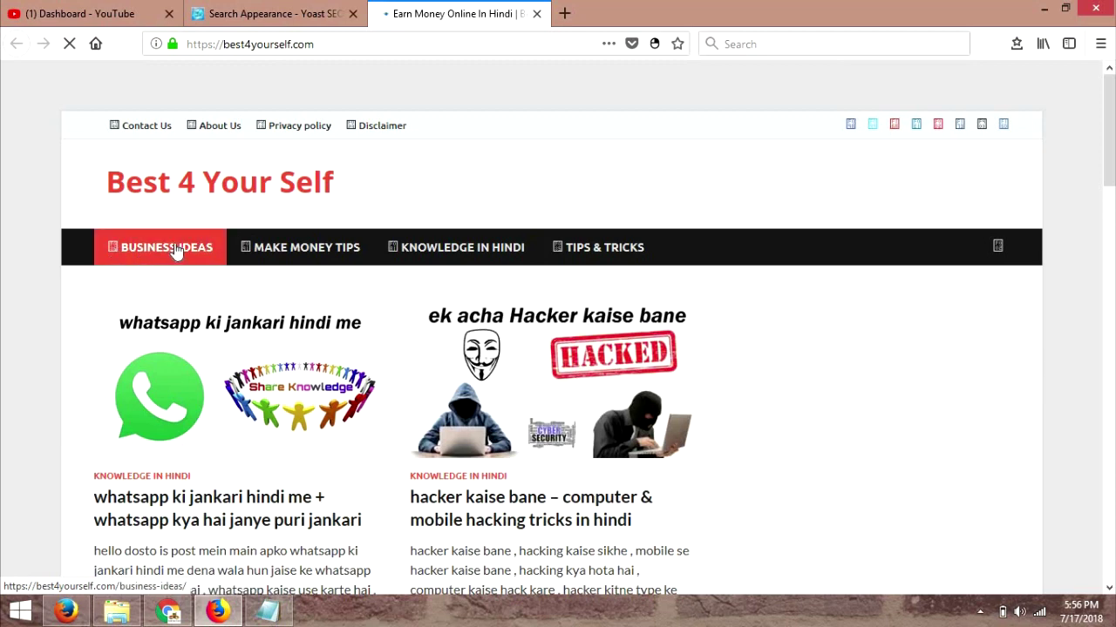
{"action": "left_click", "coordinate": [166, 613]}
{"action": "left_click", "coordinate": [298, 386]}
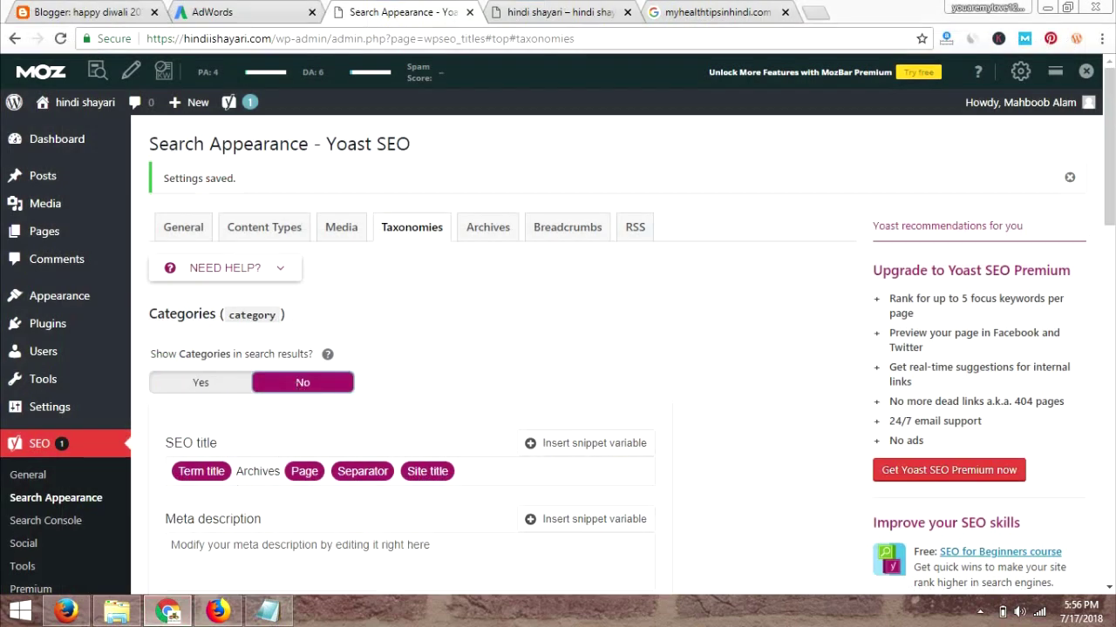
{"action": "scroll", "coordinate": [161, 327], "scroll_direction": "down", "scroll_amount": 4}
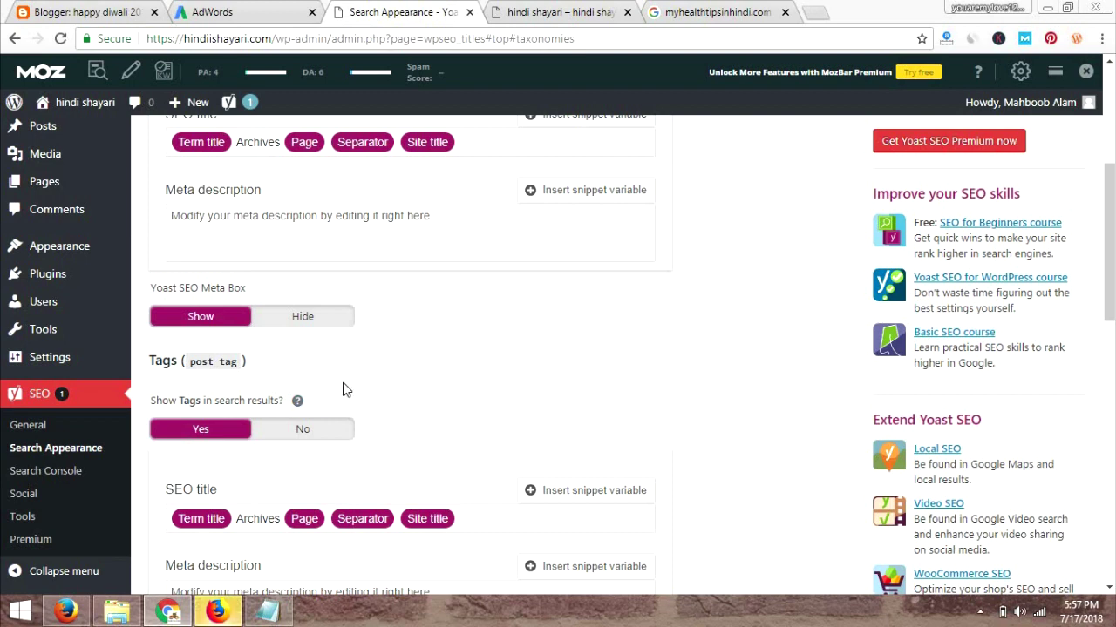
{"action": "left_click", "coordinate": [319, 428]}
- Disable format-based archives, set the categories prefix in category URLs to Remove, and save the taxonomy settings
{"action": "left_click_drag", "start_coordinate": [1108, 261], "coordinate": [1106, 401]}
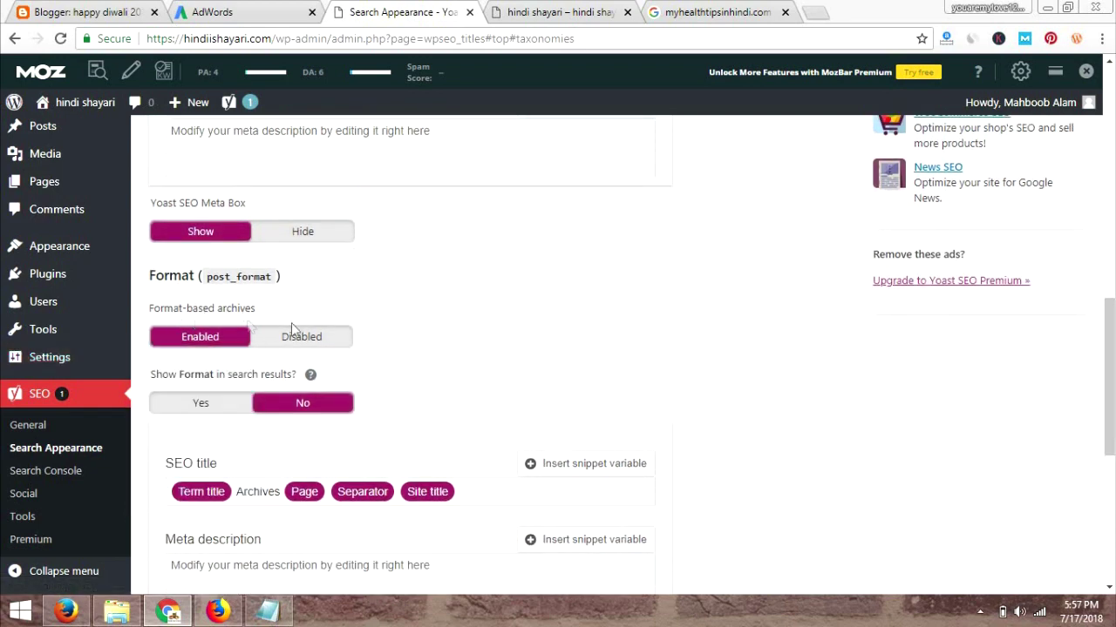
{"action": "left_click", "coordinate": [328, 344]}
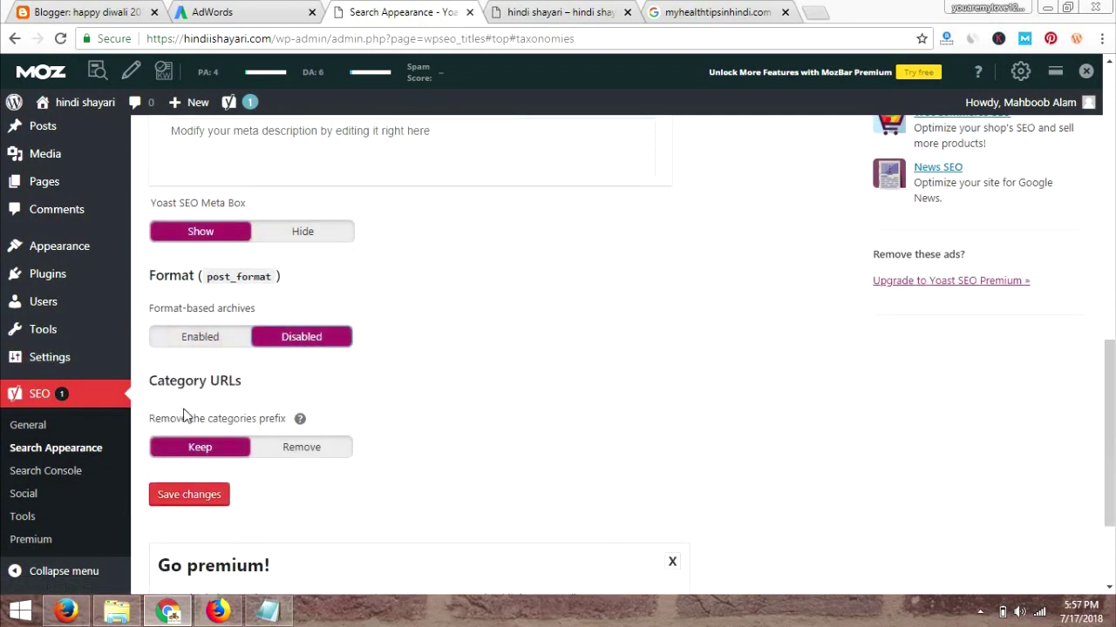
{"action": "left_click", "coordinate": [314, 455]}
{"action": "left_click", "coordinate": [186, 496]}
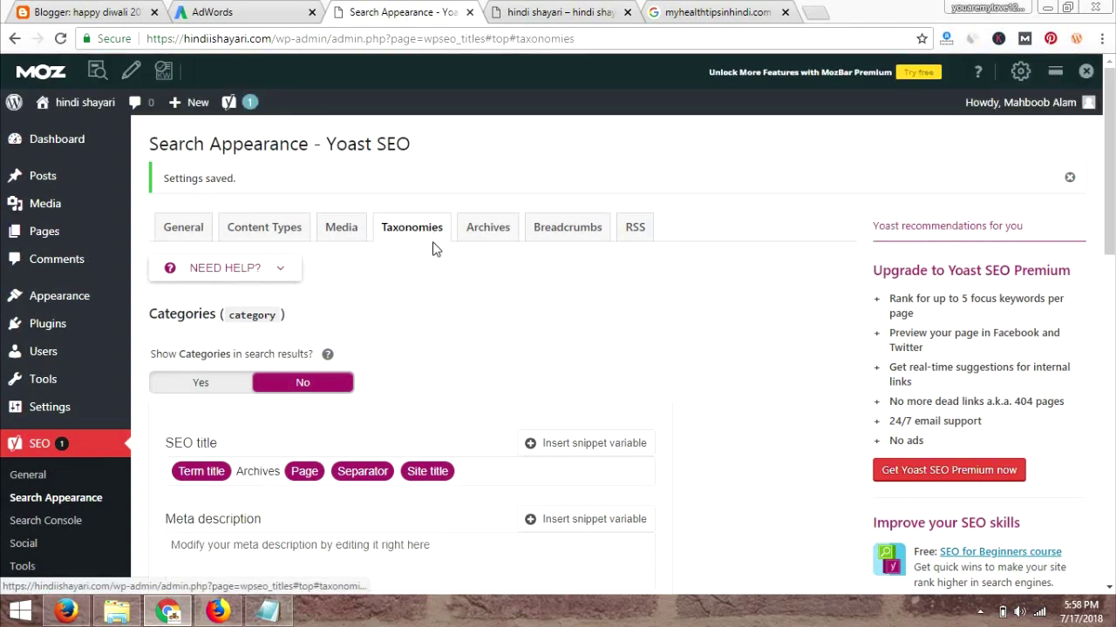
- Disable both the author archives and the date archives, and save the archive settings
{"action": "left_click", "coordinate": [488, 227]}
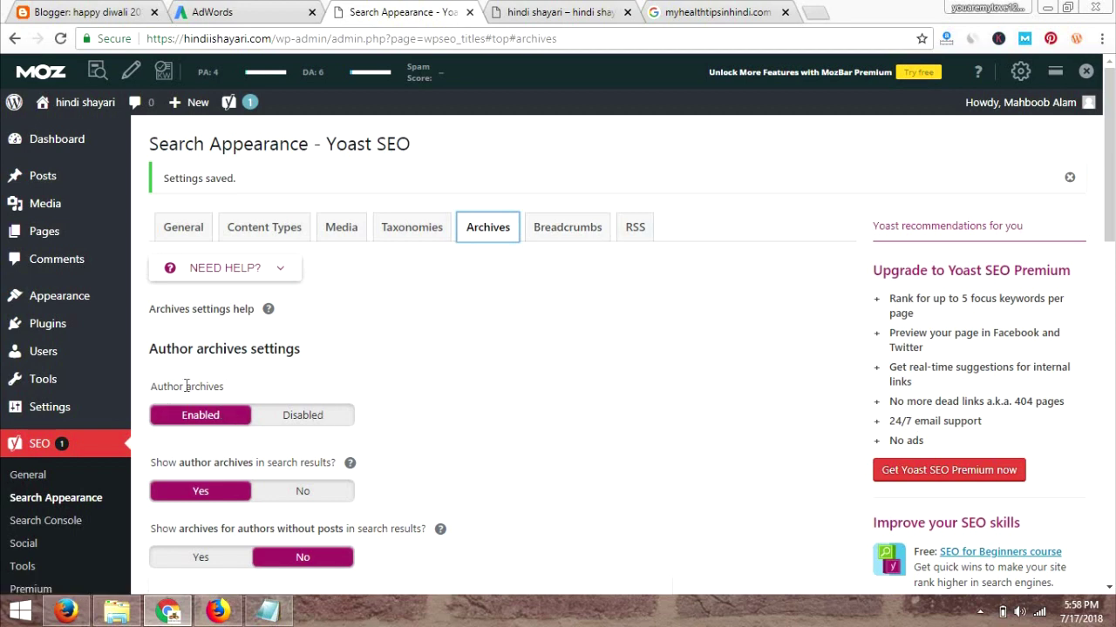
{"action": "left_click", "coordinate": [347, 422]}
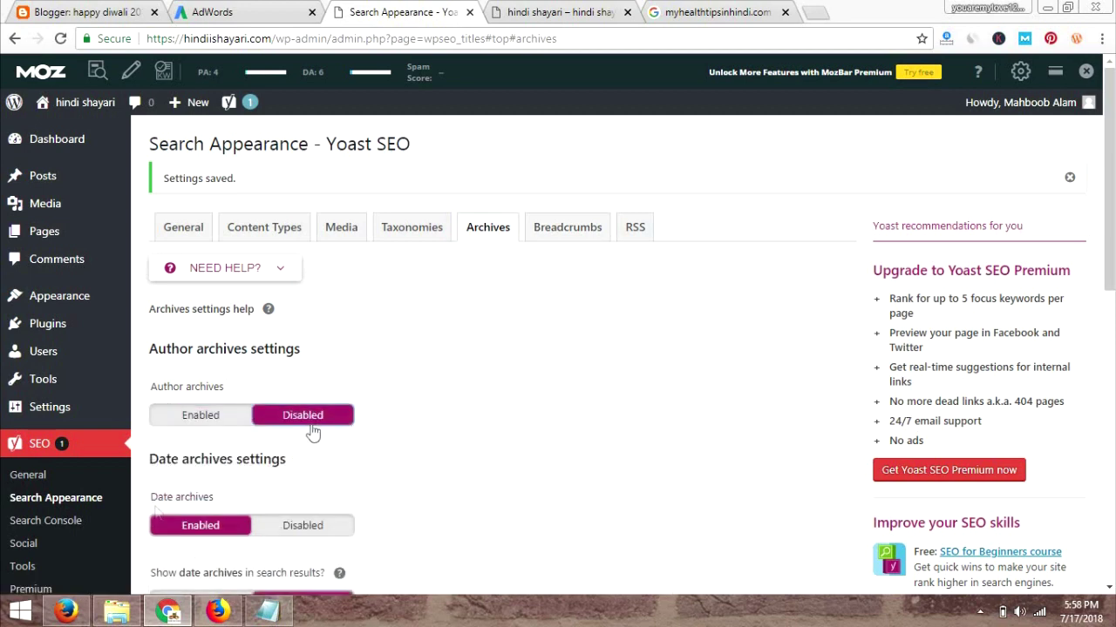
{"action": "left_click", "coordinate": [302, 526]}
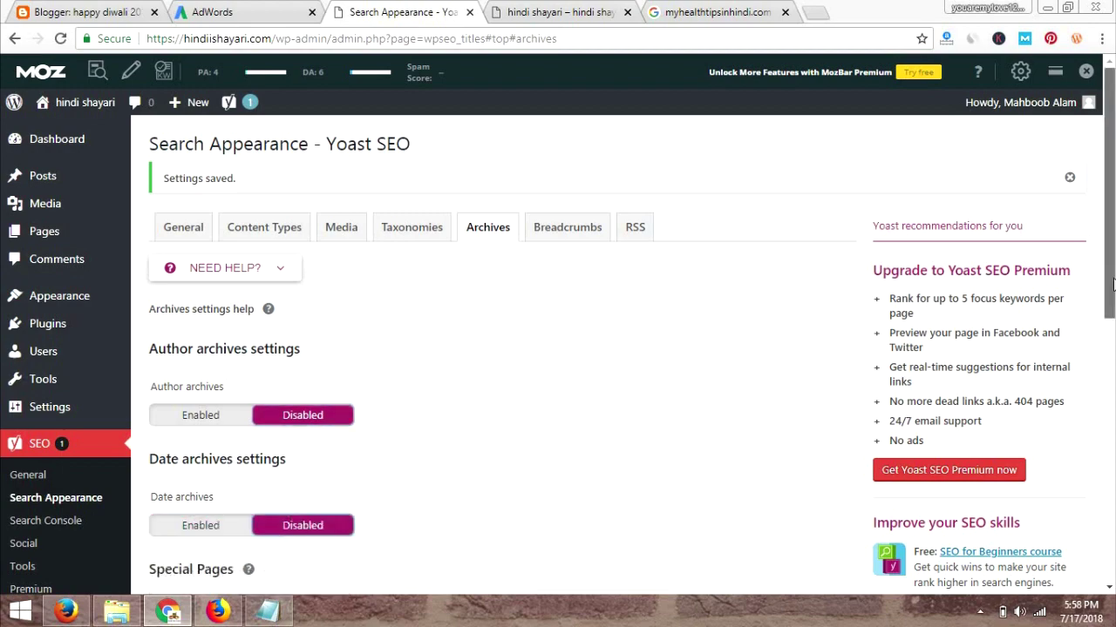
{"action": "scroll", "coordinate": [508, 500], "scroll_direction": "down", "scroll_amount": 3}
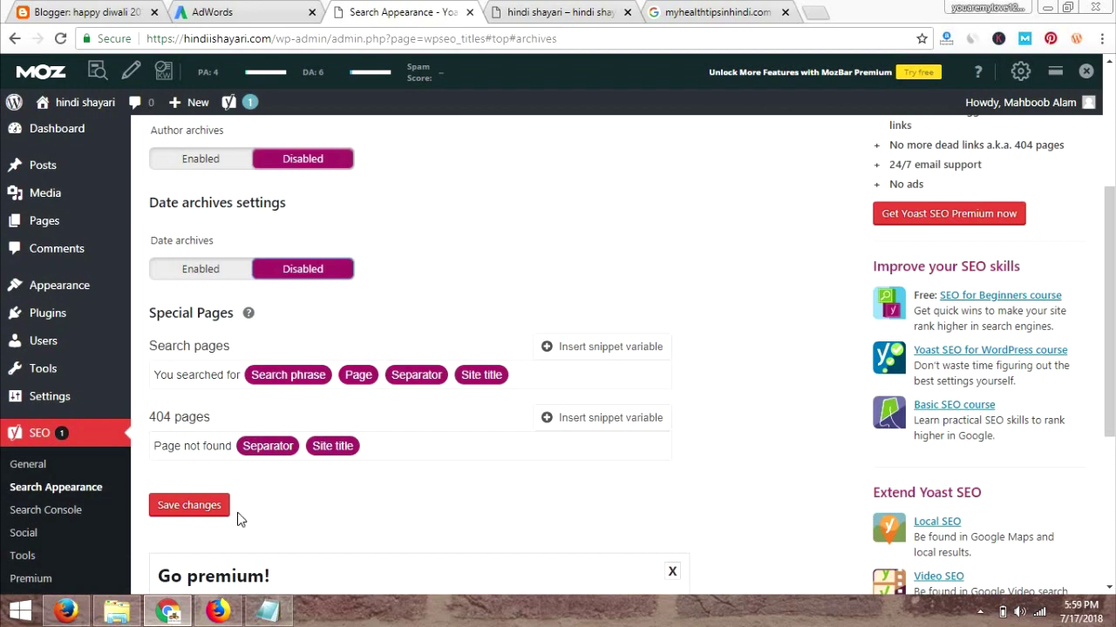
{"action": "left_click", "coordinate": [212, 505]}
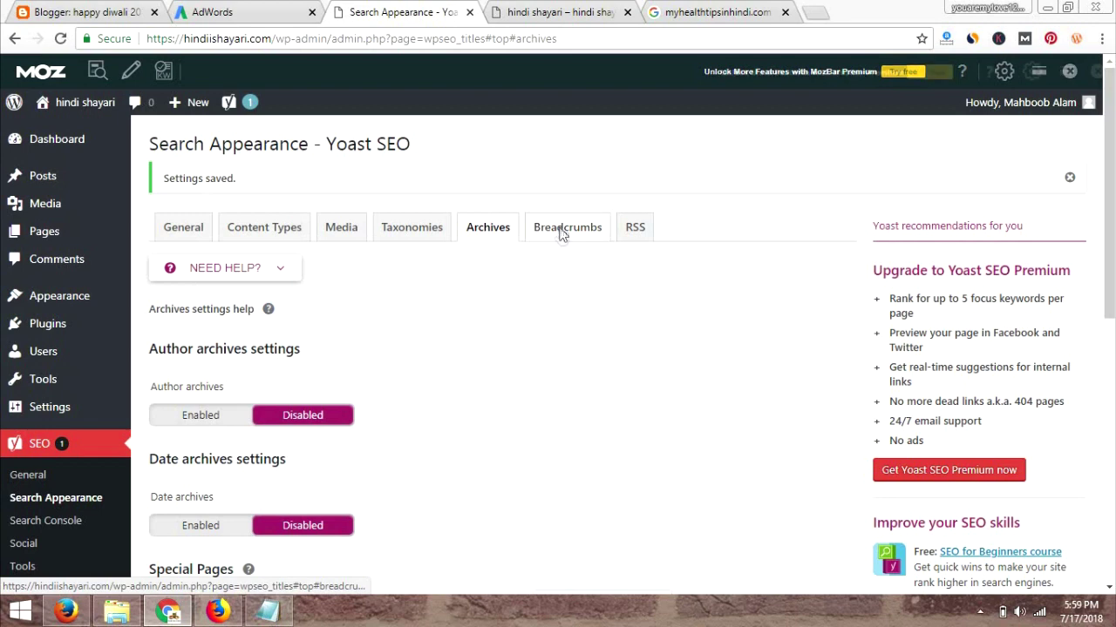
- Review the Breadcrumbs settings and the RSS feed settings with their available variables
{"action": "left_click", "coordinate": [560, 235]}
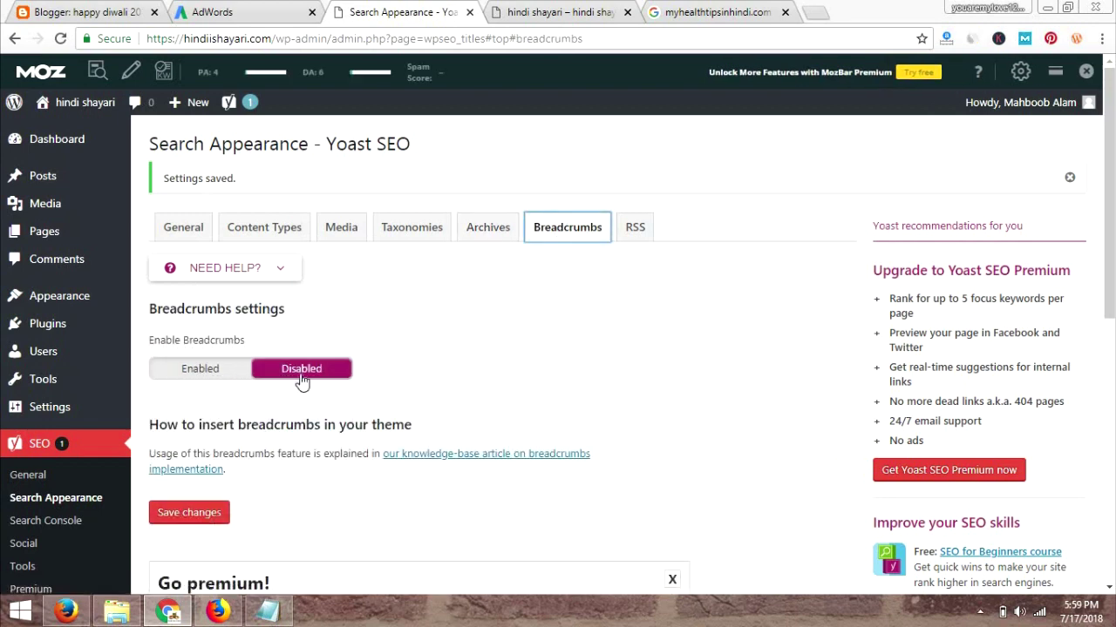
{"action": "left_click", "coordinate": [586, 295]}
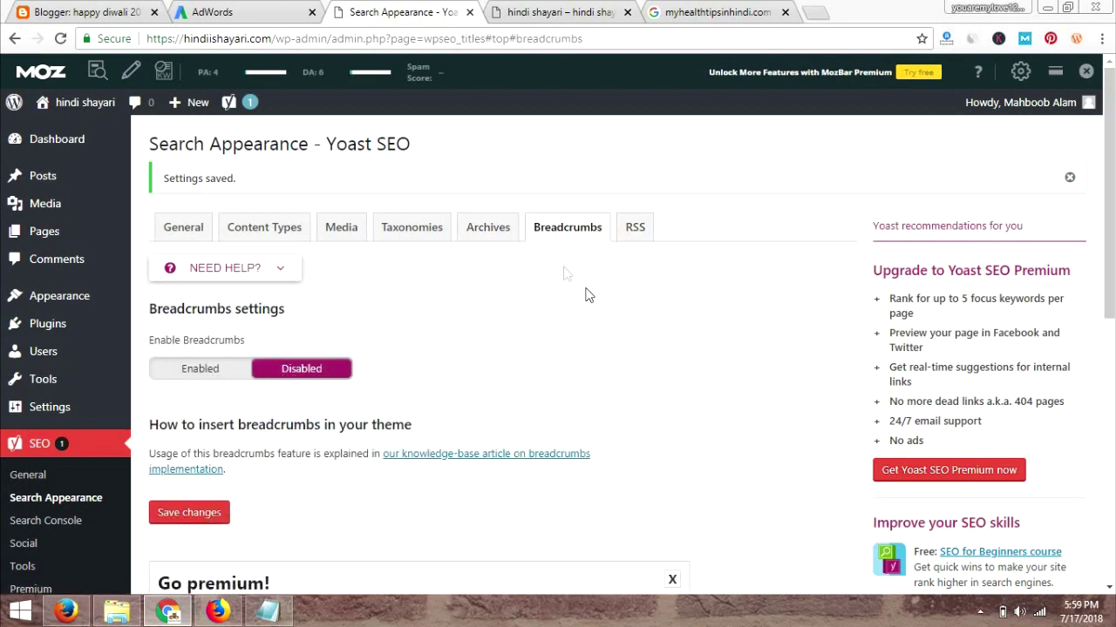
{"action": "left_click", "coordinate": [635, 226]}
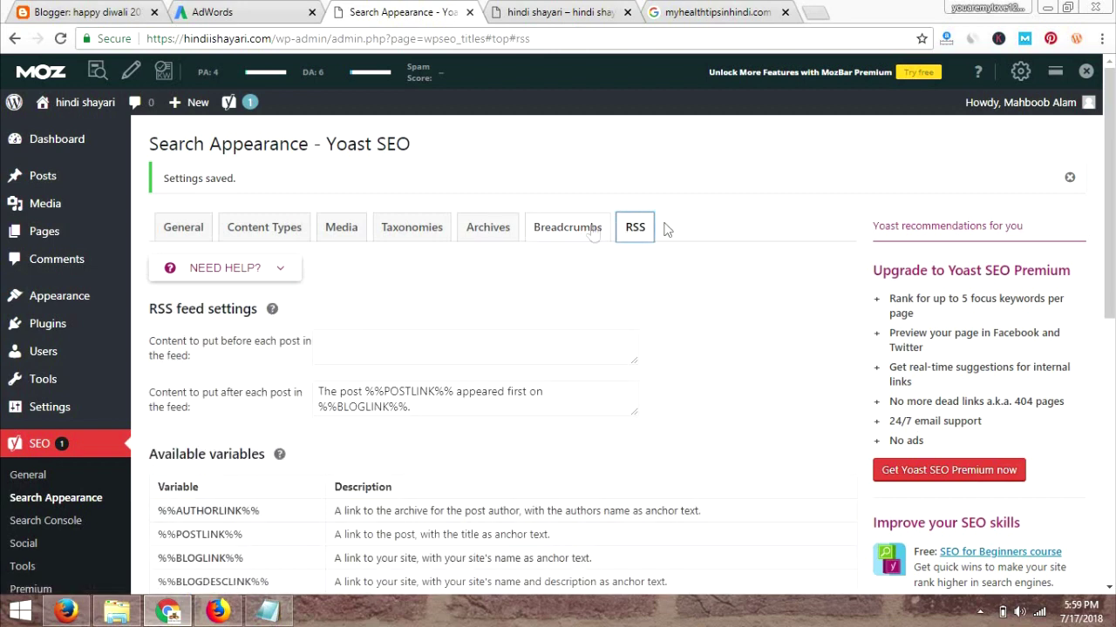
{"action": "scroll", "coordinate": [439, 206], "scroll_direction": "down", "scroll_amount": 2}
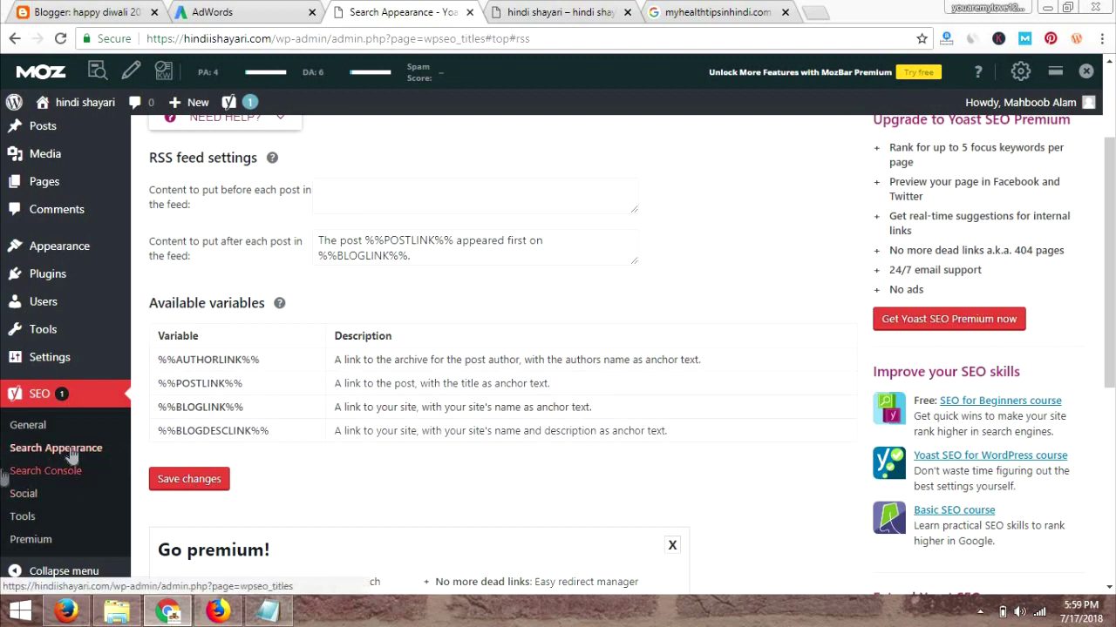
- Request a Google authorization code for Yoast's Search Console connection and try to authenticate using the Google Authorization Code field
{"action": "left_click", "coordinate": [68, 475]}
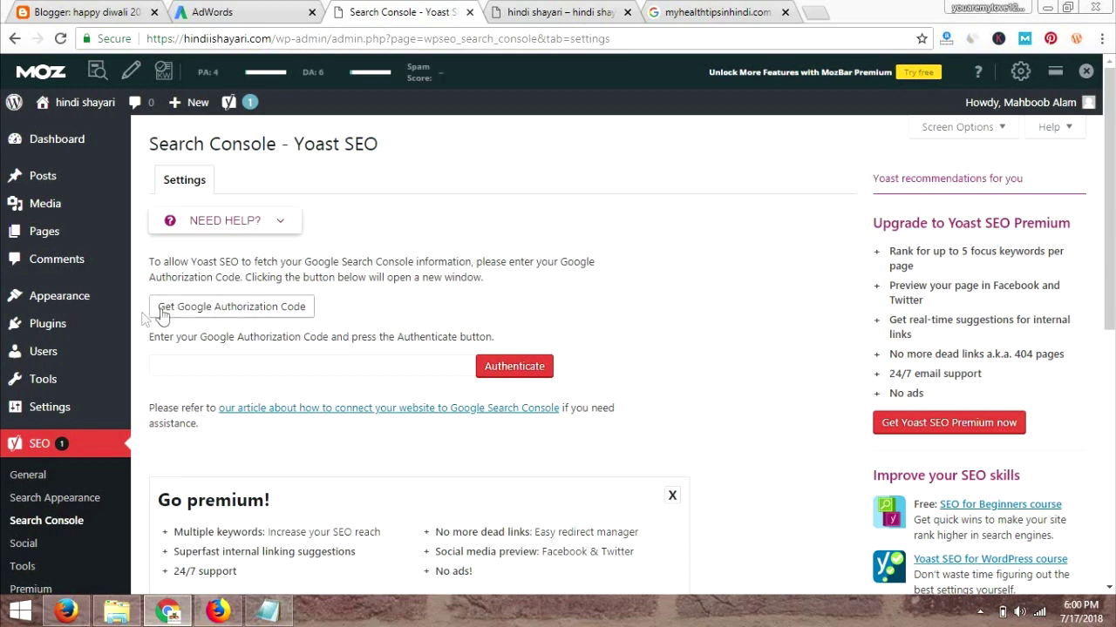
{"action": "left_click", "coordinate": [266, 319]}
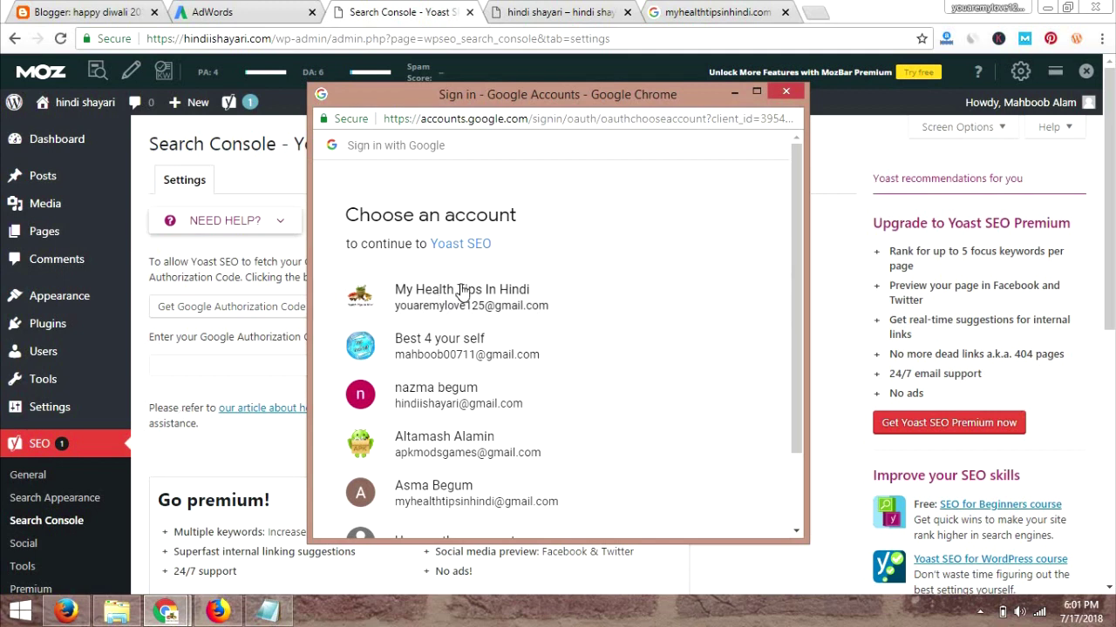
{"action": "left_click", "coordinate": [305, 366]}
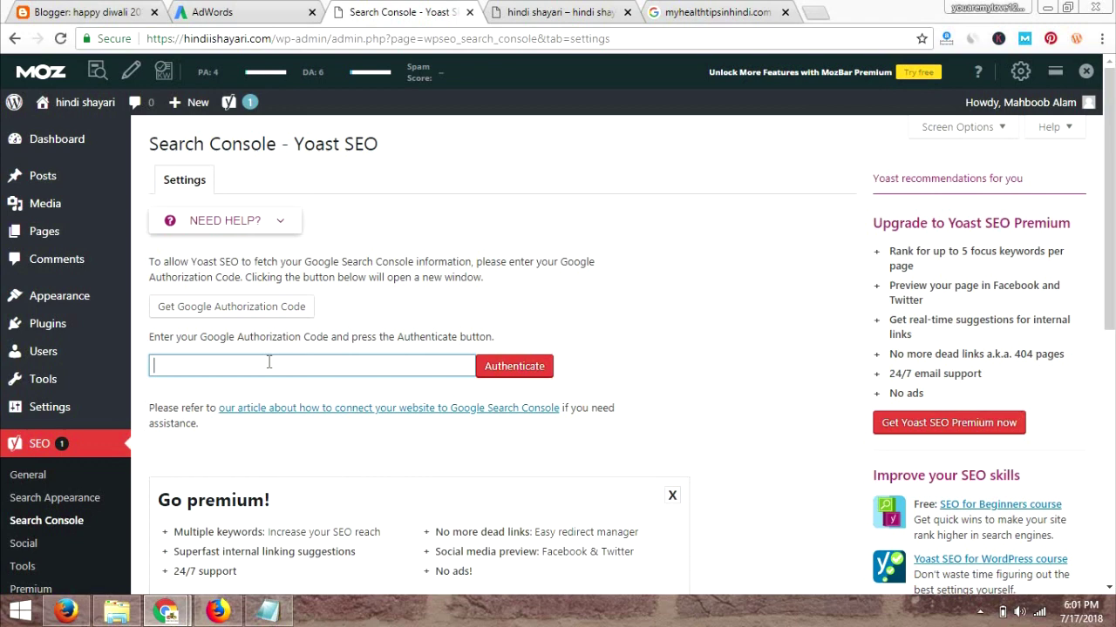
{"action": "left_click", "coordinate": [337, 366]}
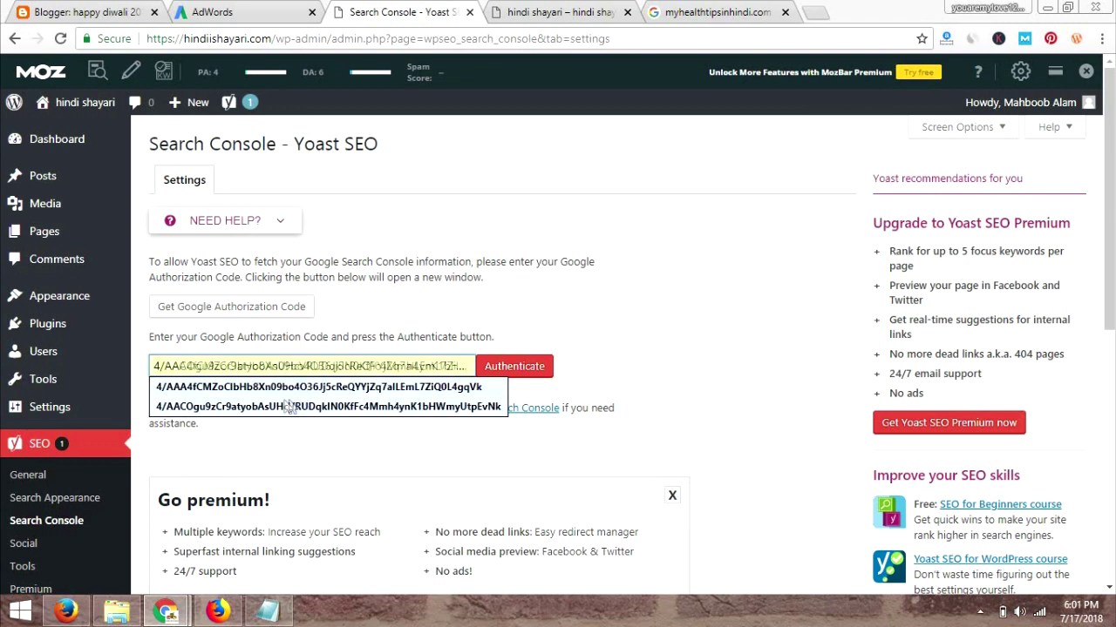
{"action": "left_click", "coordinate": [498, 370]}
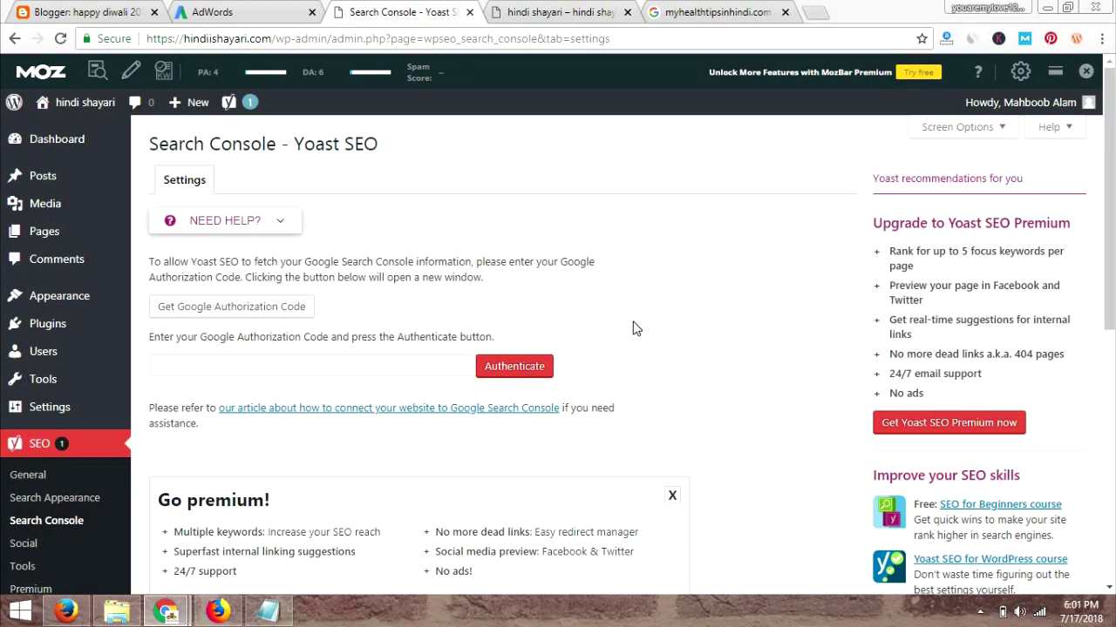
{"action": "left_click", "coordinate": [395, 368]}
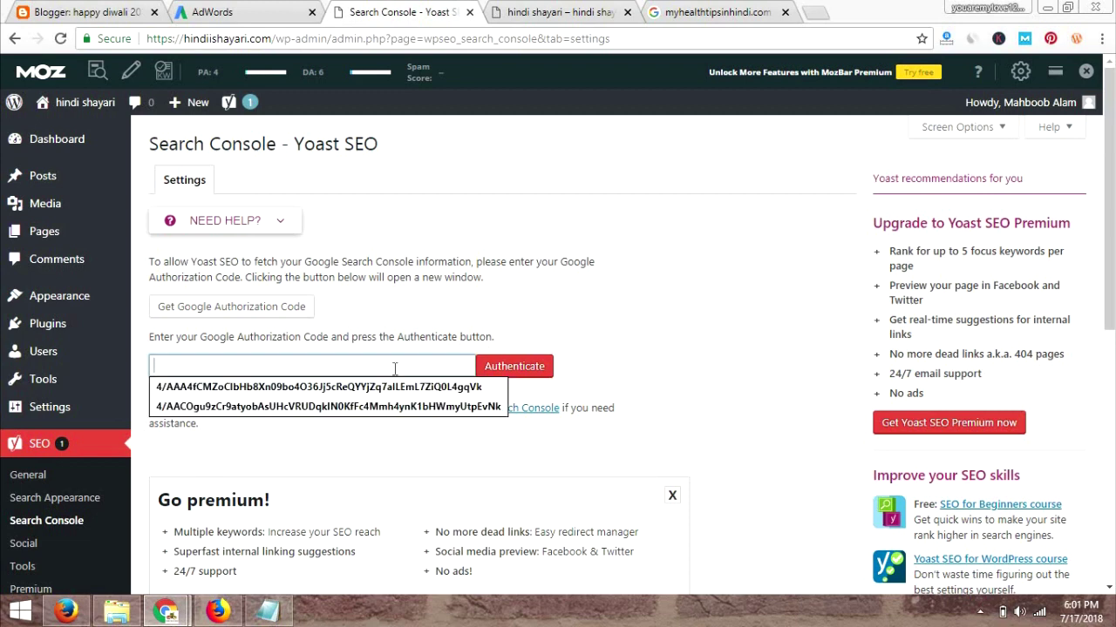
{"action": "left_click", "coordinate": [584, 285]}
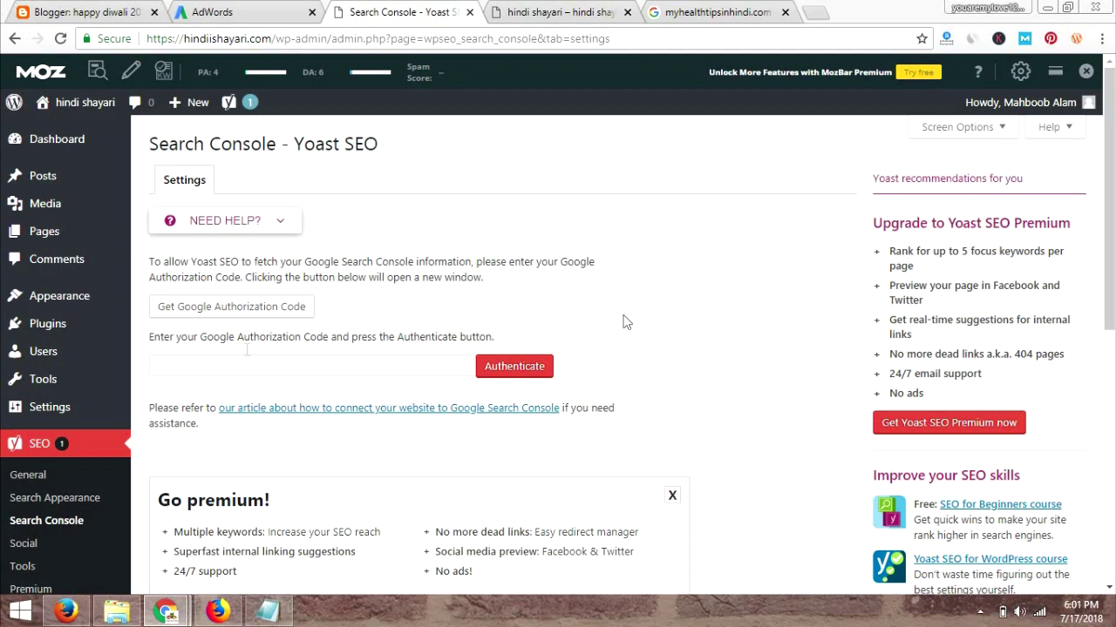
- Open Yoast's Social settings and go through the social profile fields from Facebook Page URL to MySpace URL
{"action": "left_click", "coordinate": [35, 544]}
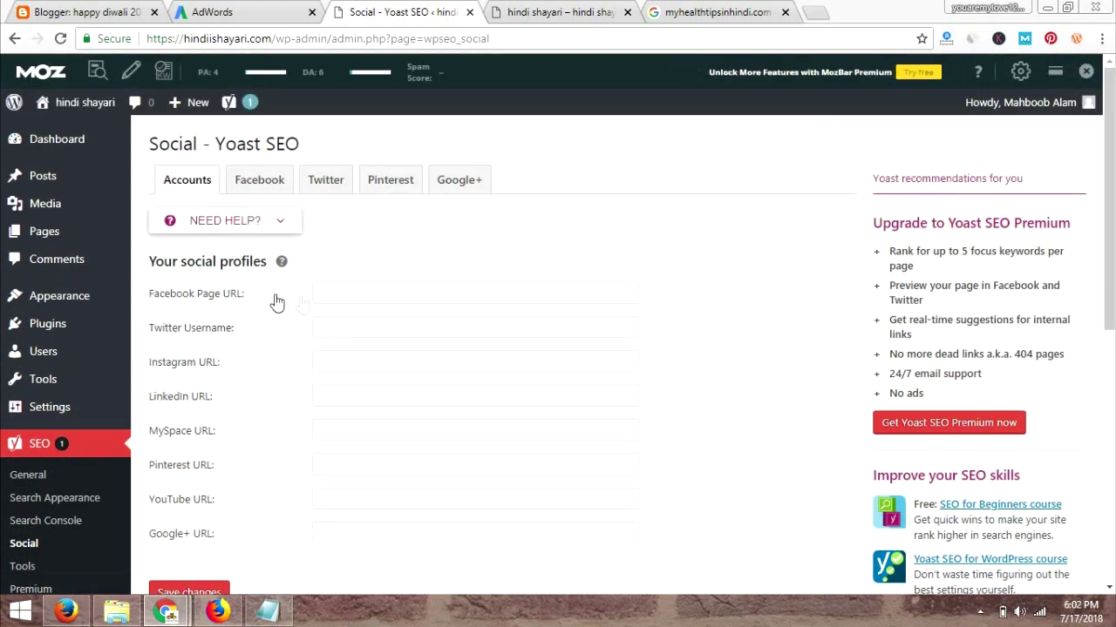
{"action": "left_click", "coordinate": [341, 293]}
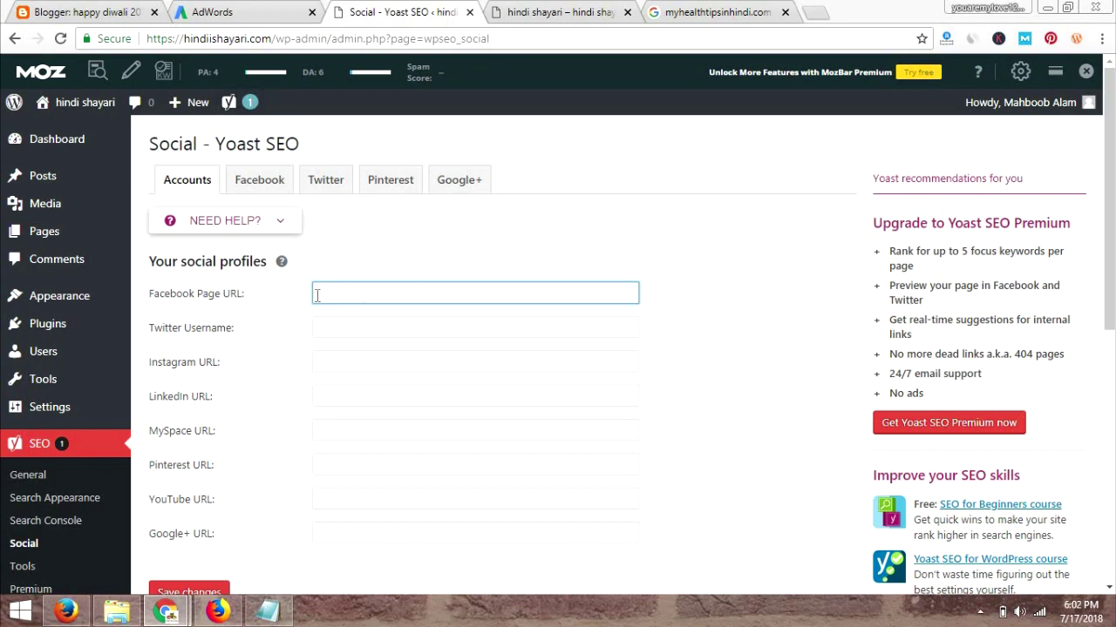
{"action": "left_click", "coordinate": [362, 329]}
{"action": "left_click", "coordinate": [350, 358]}
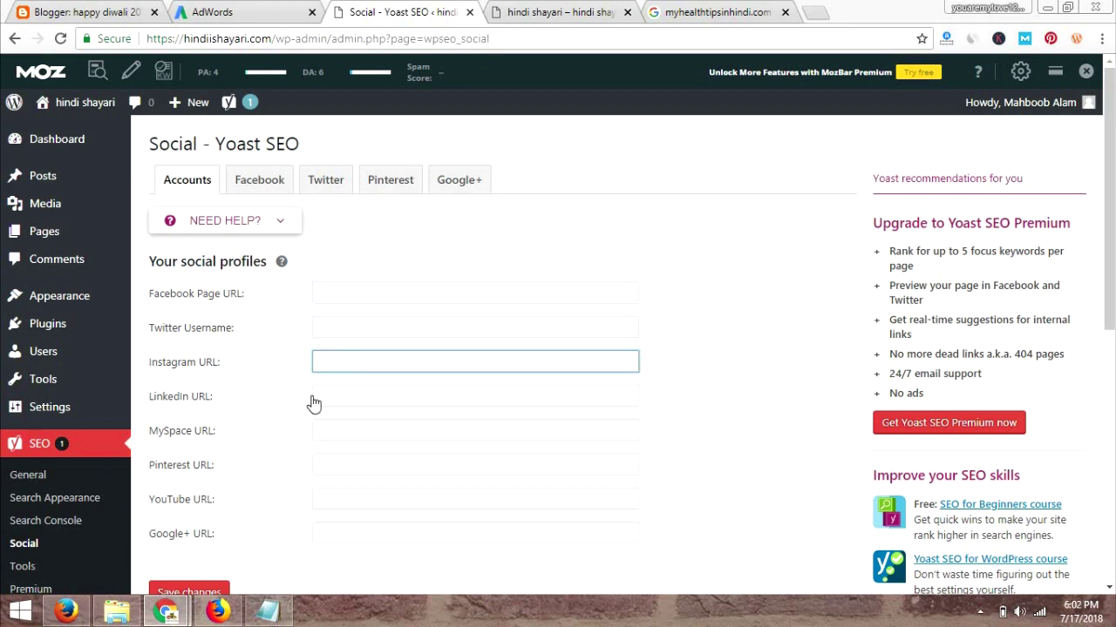
{"action": "left_click", "coordinate": [328, 394]}
{"action": "left_click", "coordinate": [346, 436]}
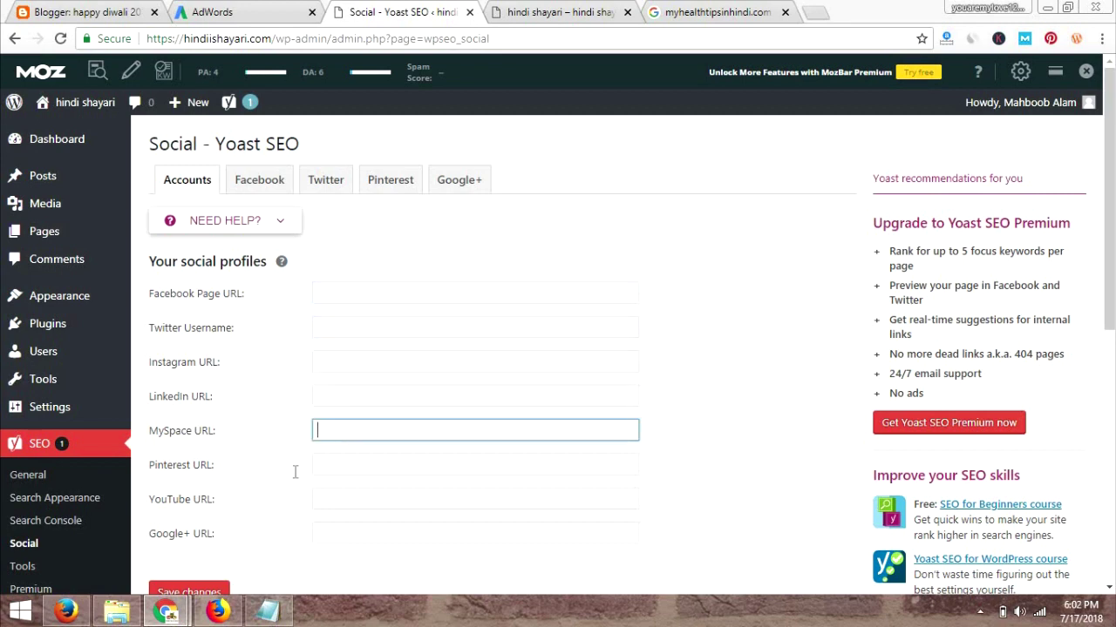
- Switch to Firefox to view the best4yourself.com homepage, and close the leftover Google sign-in window before returning to Chrome
{"action": "left_click", "coordinate": [66, 611]}
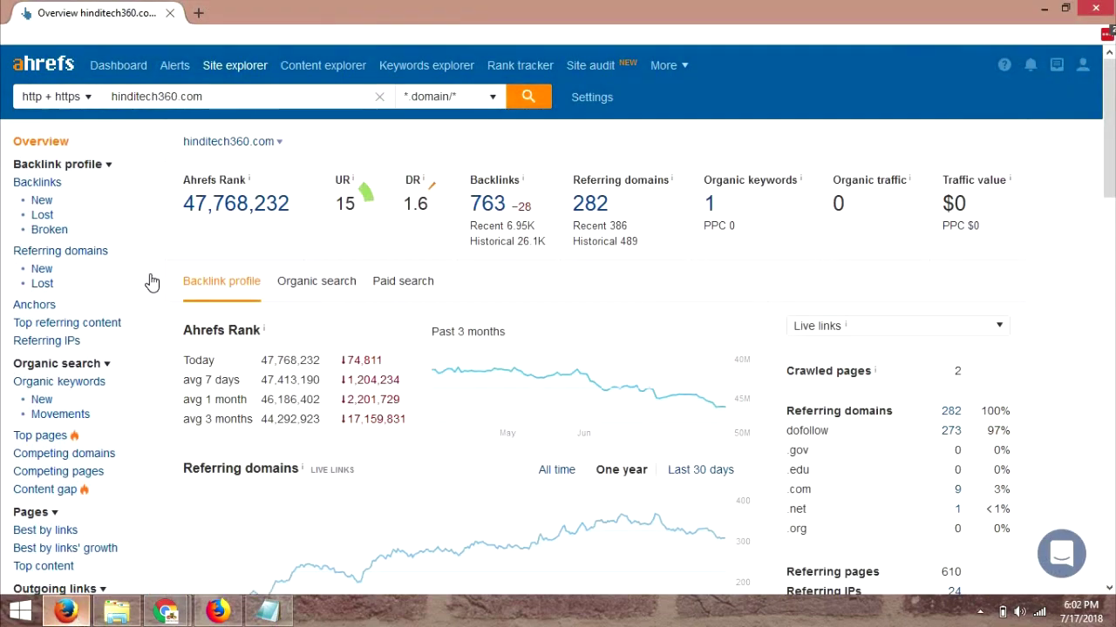
{"action": "left_click", "coordinate": [218, 613]}
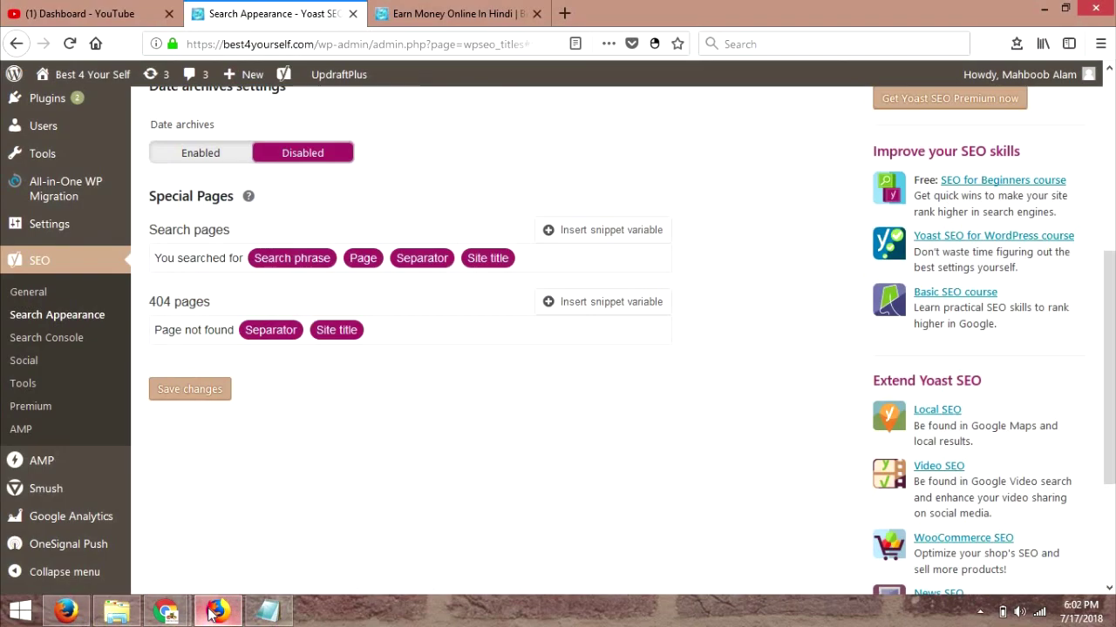
{"action": "left_click", "coordinate": [388, 16]}
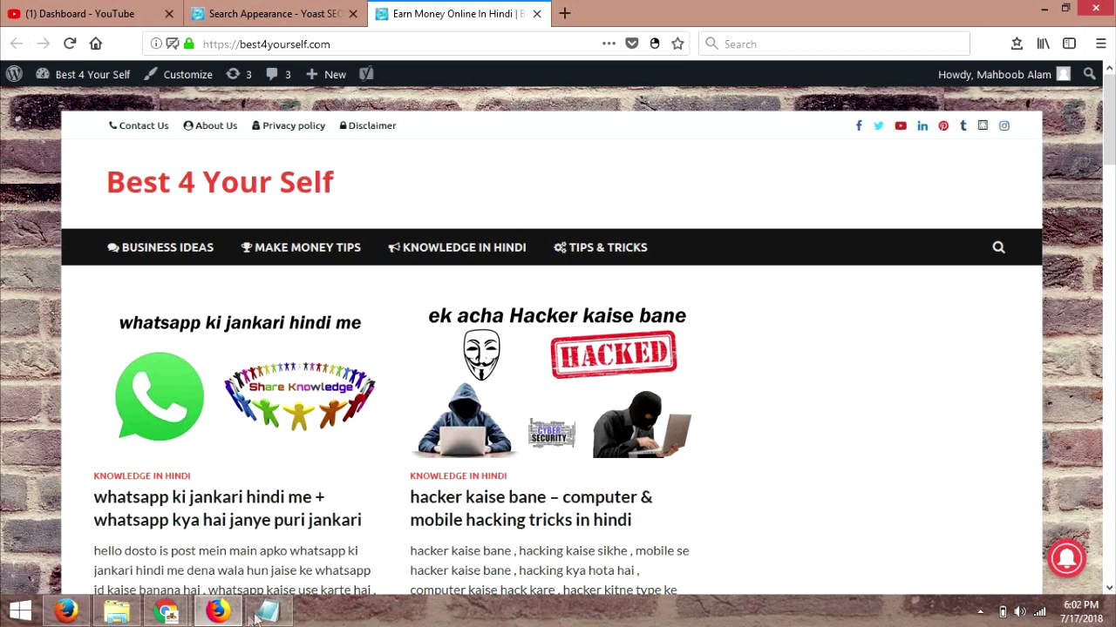
{"action": "mouse_move", "coordinate": [170, 615]}
{"action": "left_click", "coordinate": [285, 523]}
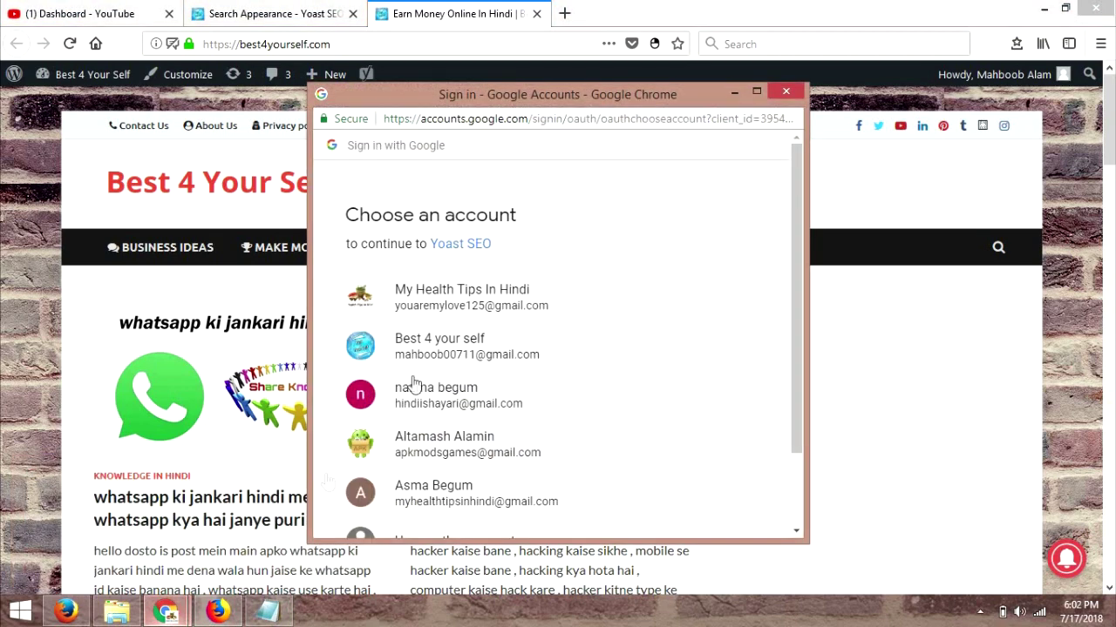
{"action": "left_click", "coordinate": [783, 93]}
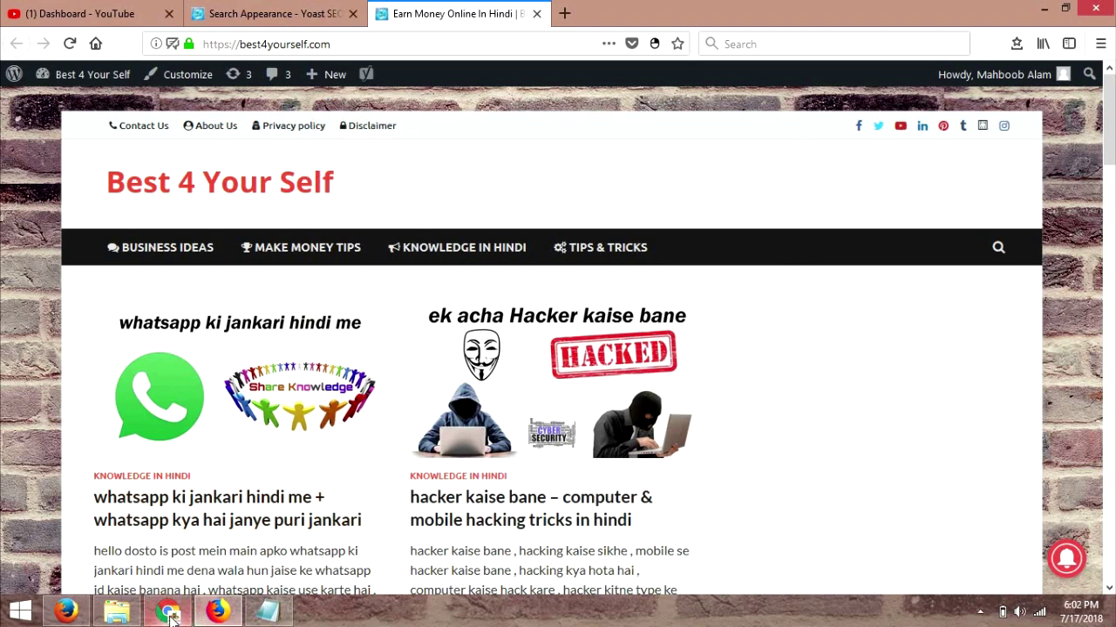
{"action": "left_click", "coordinate": [170, 615]}
- Save the social profile settings without entering any profile URLs, and open Yoast SEO's Tools page
{"action": "left_click", "coordinate": [353, 293]}
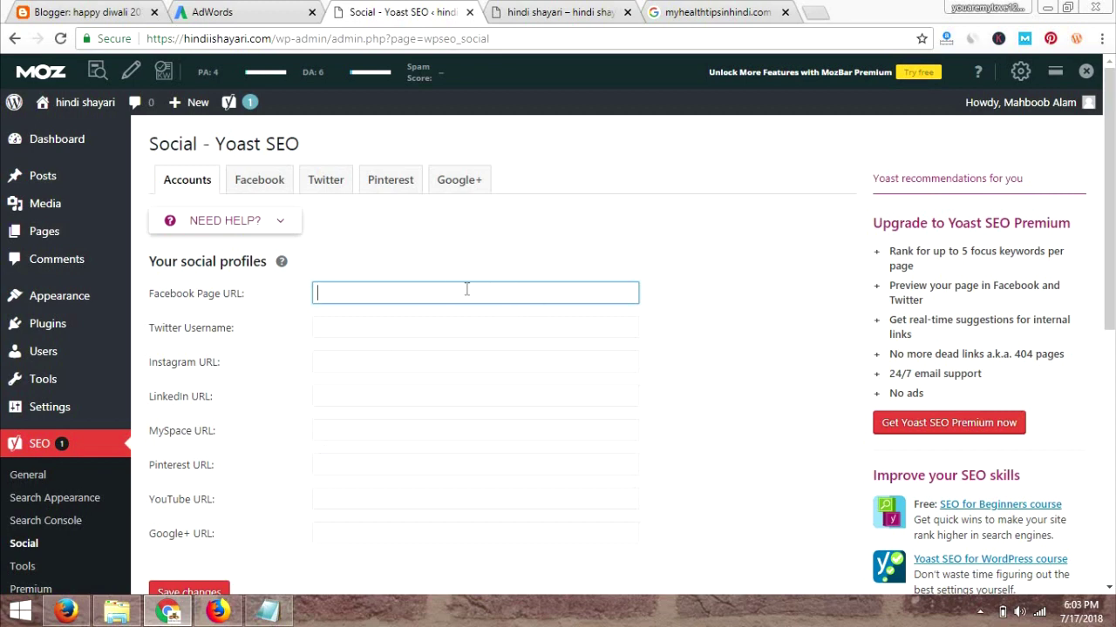
{"action": "scroll", "coordinate": [1108, 200], "scroll_direction": "down", "scroll_amount": 3}
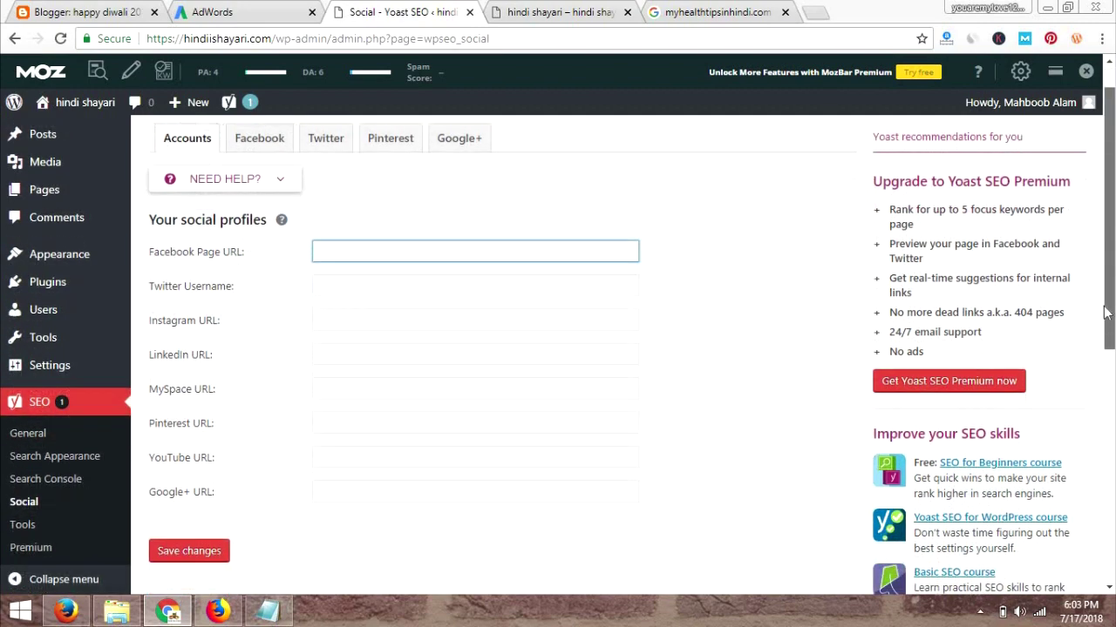
{"action": "left_click", "coordinate": [187, 307]}
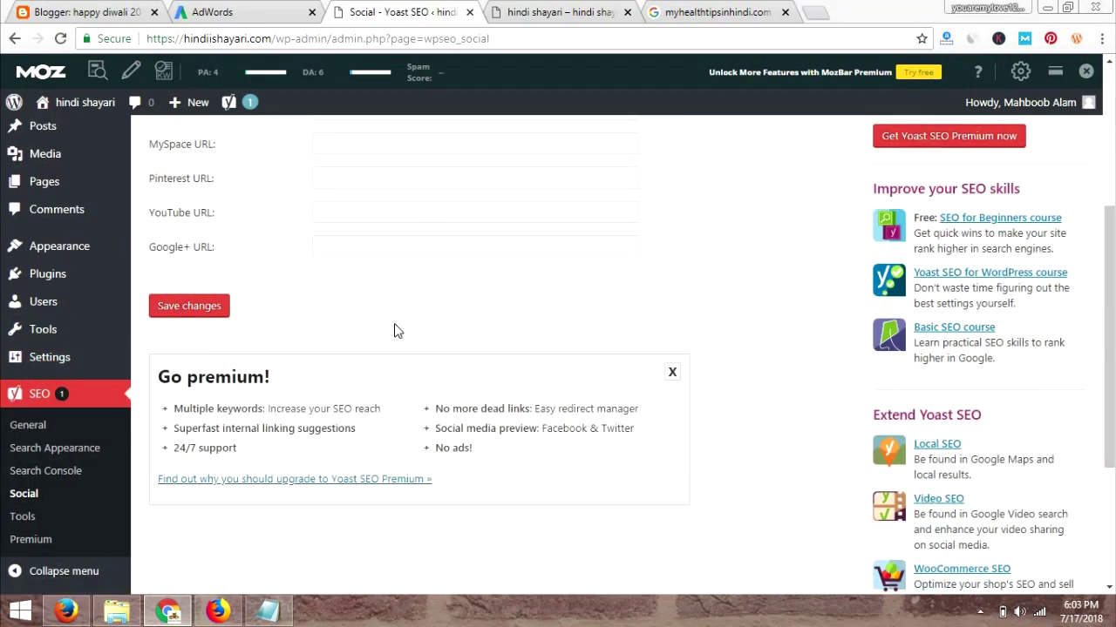
{"action": "left_click", "coordinate": [19, 519]}
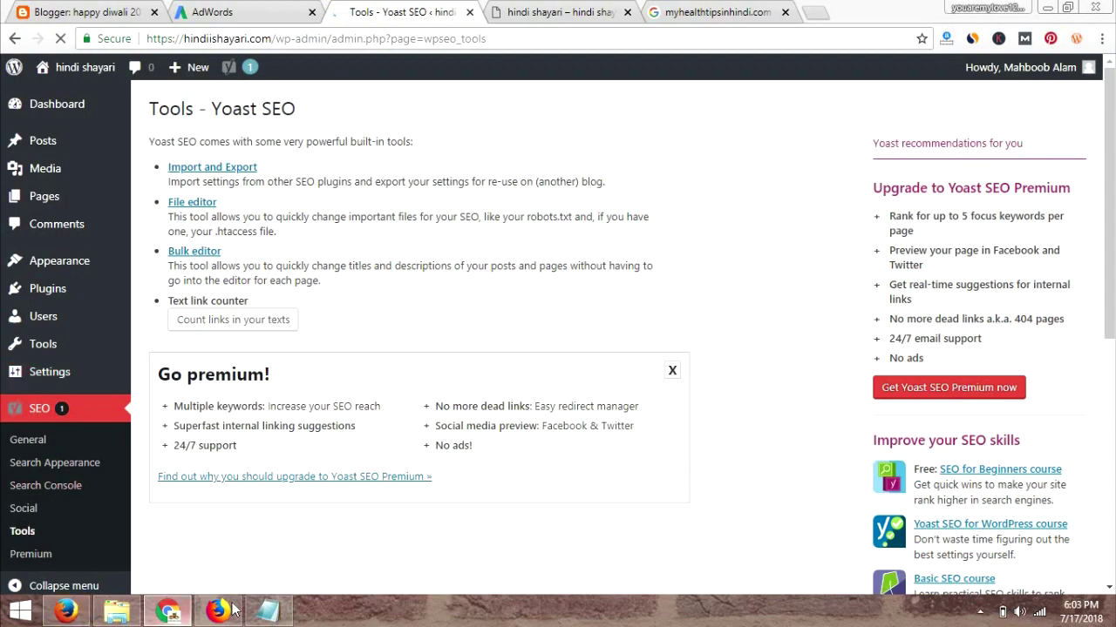
{"action": "left_click", "coordinate": [170, 614]}
{"action": "left_click", "coordinate": [378, 42]}
{"action": "left_click", "coordinate": [361, 39]}
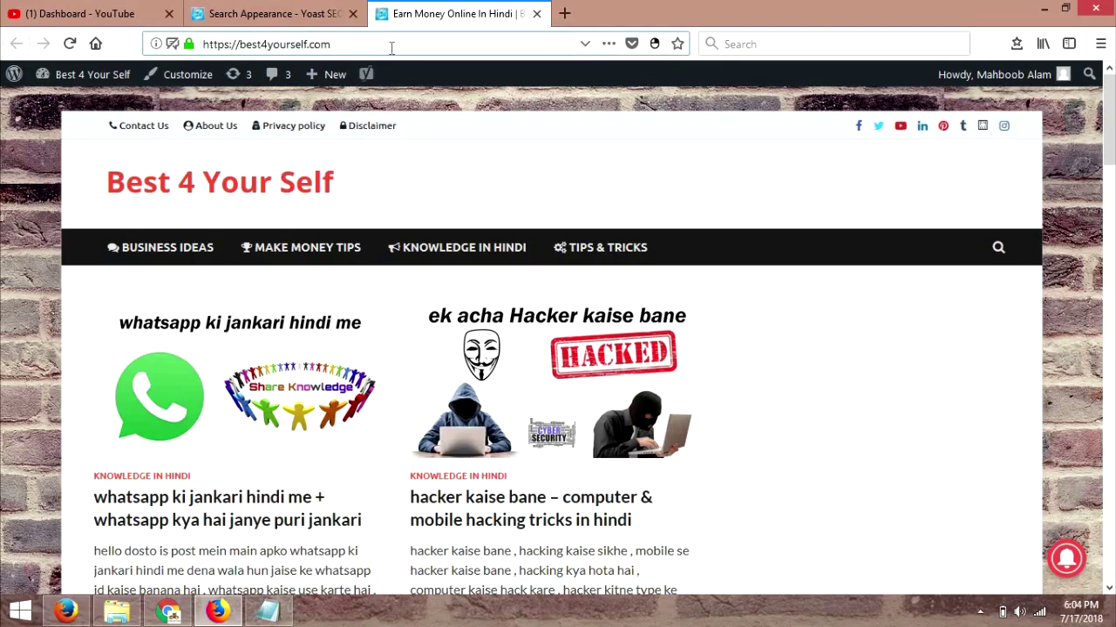
{"action": "type", "text": "/"}
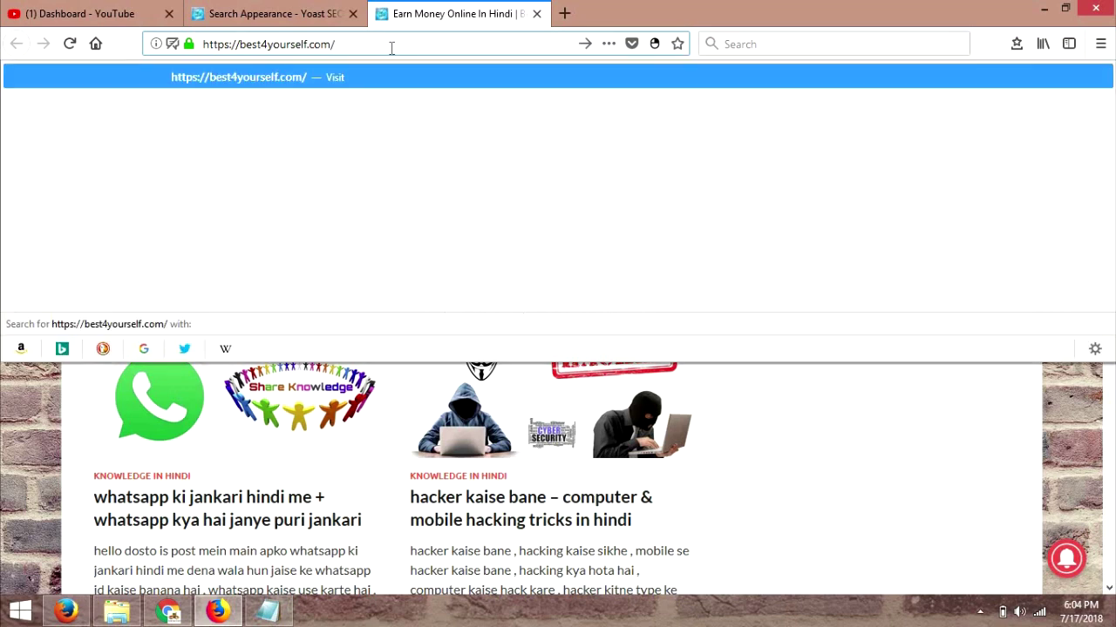
{"action": "type", "text": "robot"}
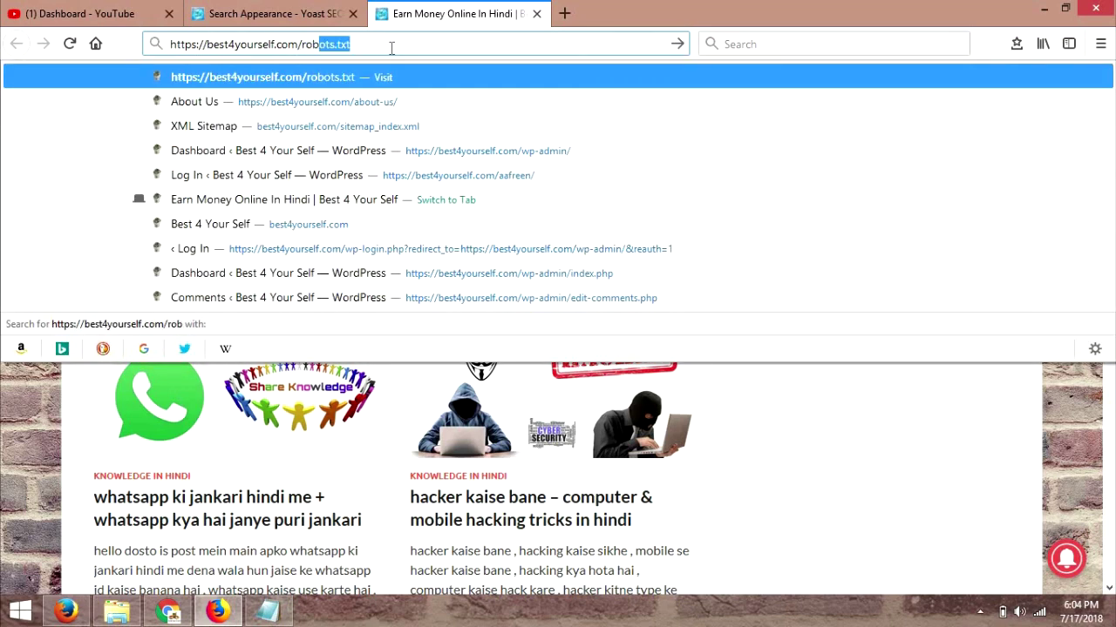
{"action": "key", "text": "Return"}
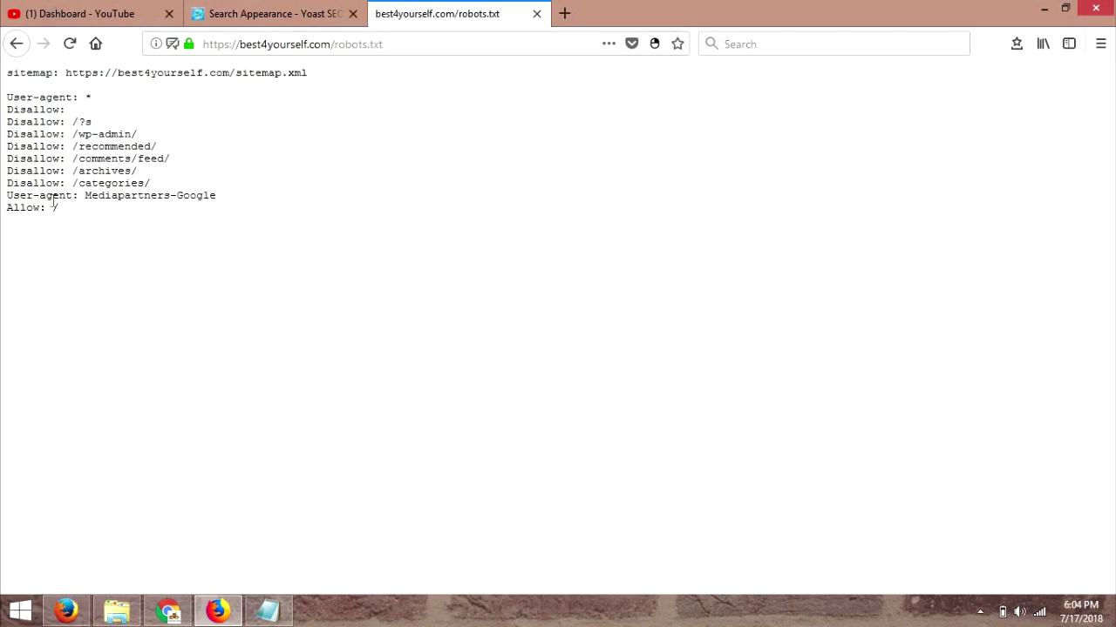
{"action": "left_click_drag", "start_coordinate": [59, 211], "coordinate": [4, 73]}
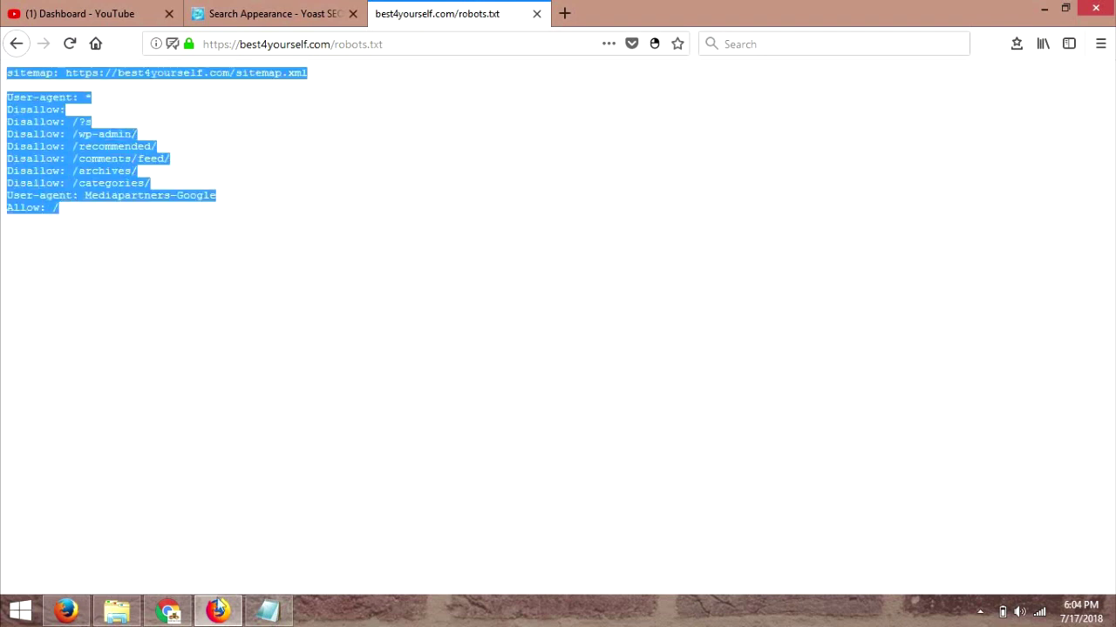
- Switch back to Chrome and create a robots.txt file for the site with Yoast's File editor
{"action": "left_click", "coordinate": [173, 615]}
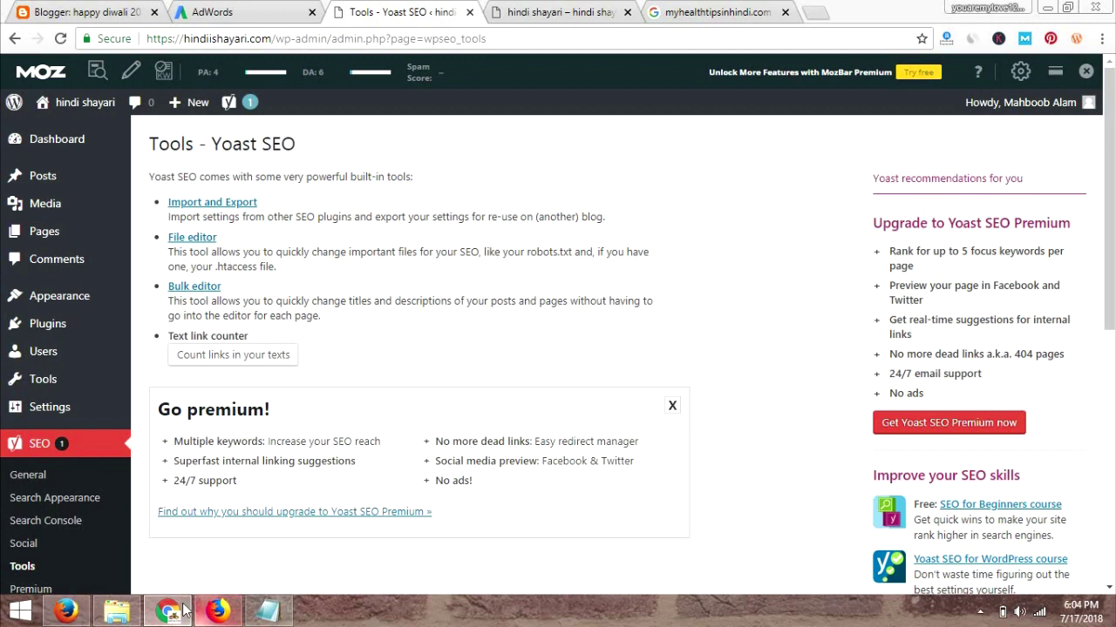
{"action": "mouse_move", "coordinate": [166, 614]}
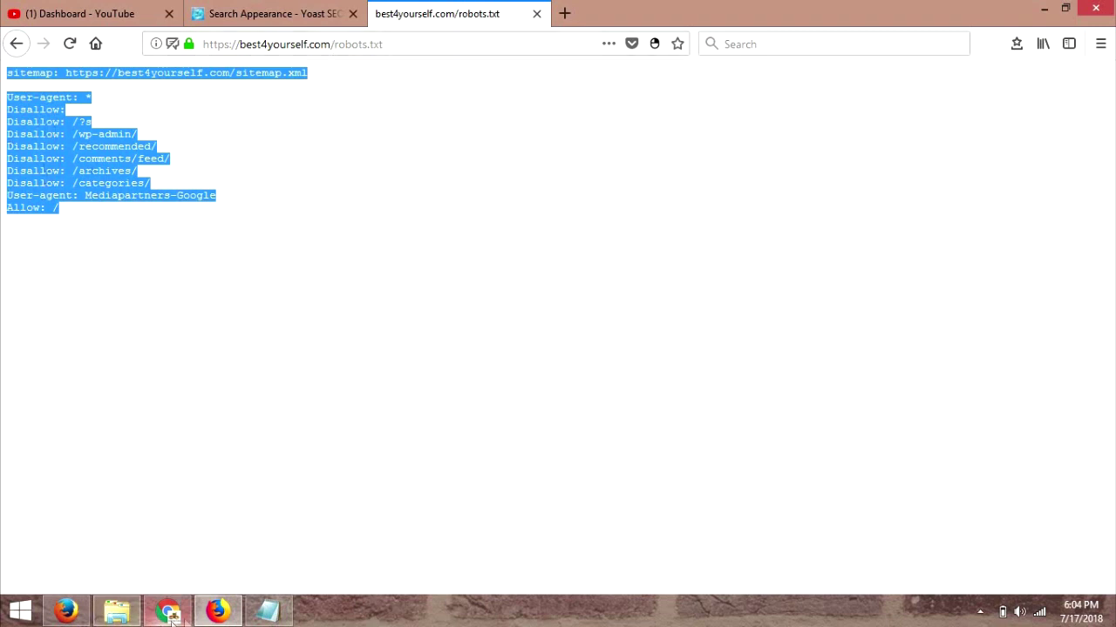
{"action": "left_click", "coordinate": [212, 617]}
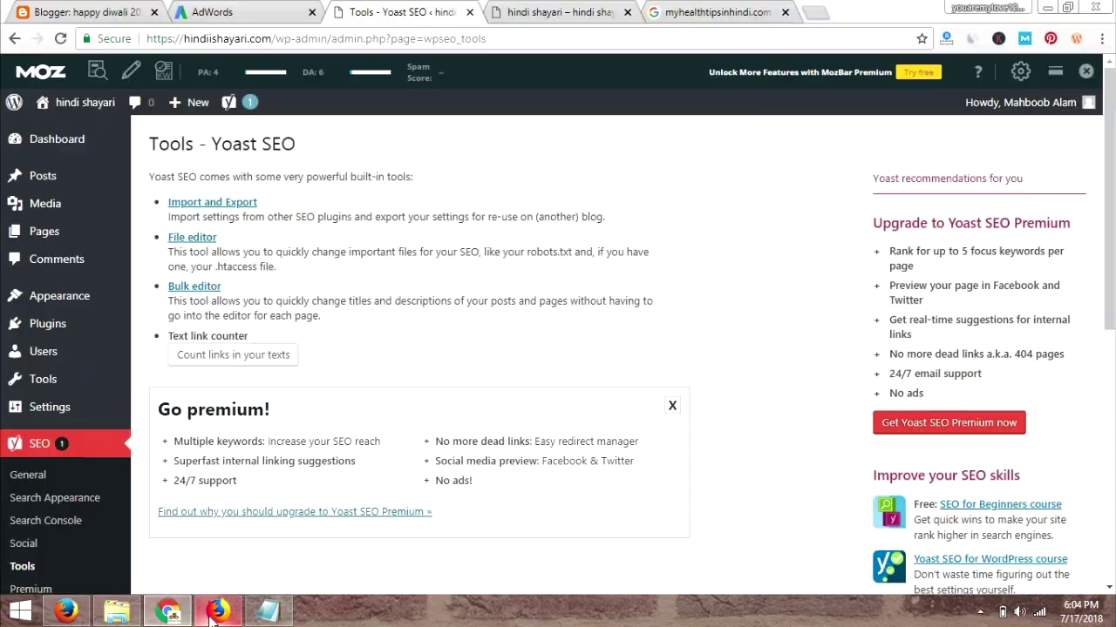
{"action": "left_click", "coordinate": [190, 240]}
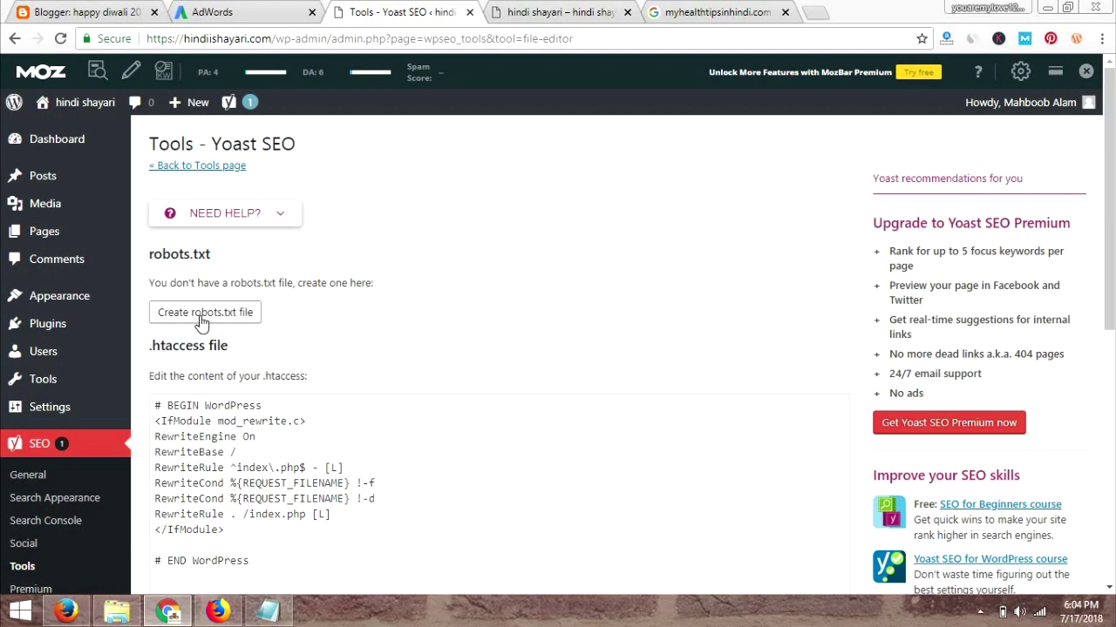
{"action": "left_click", "coordinate": [201, 320]}
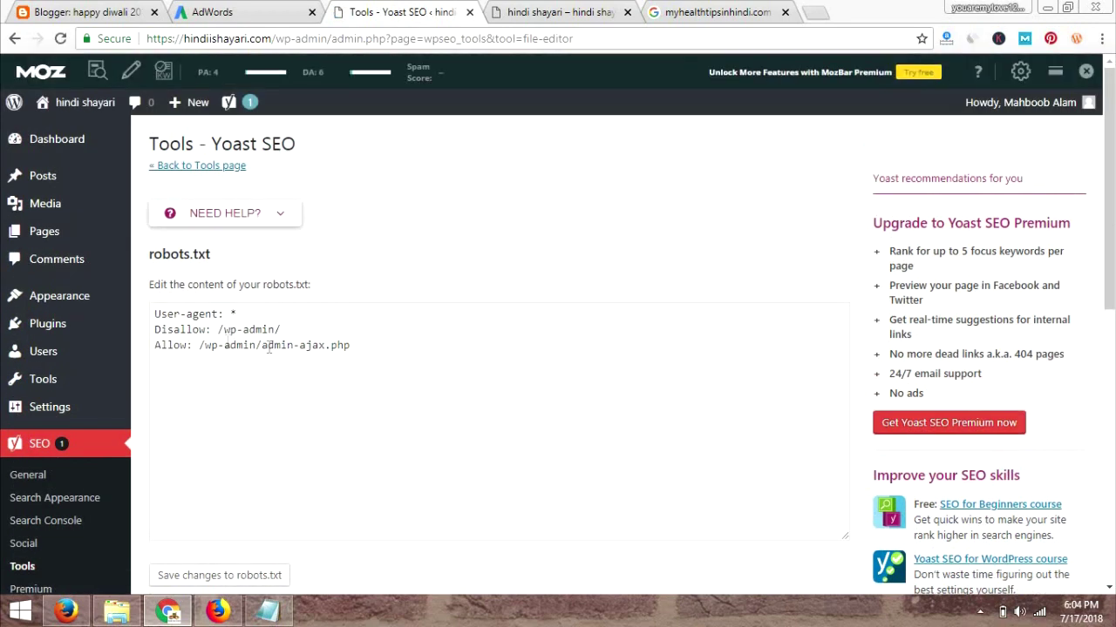
{"action": "left_click", "coordinate": [532, 12]}
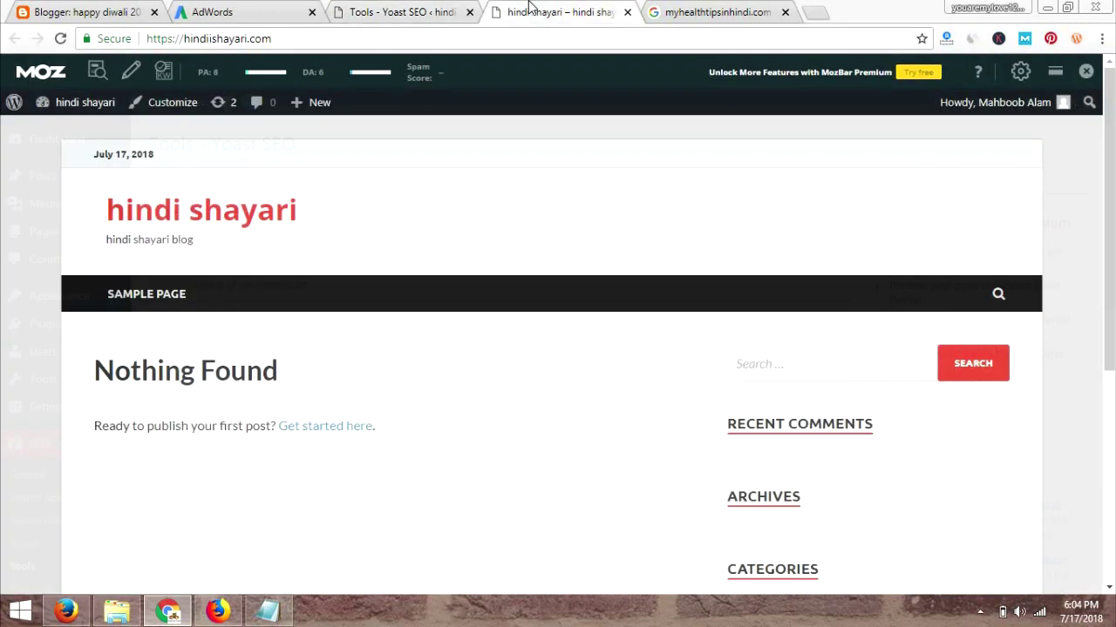
{"action": "left_click", "coordinate": [319, 39]}
{"action": "left_click", "coordinate": [319, 39]}
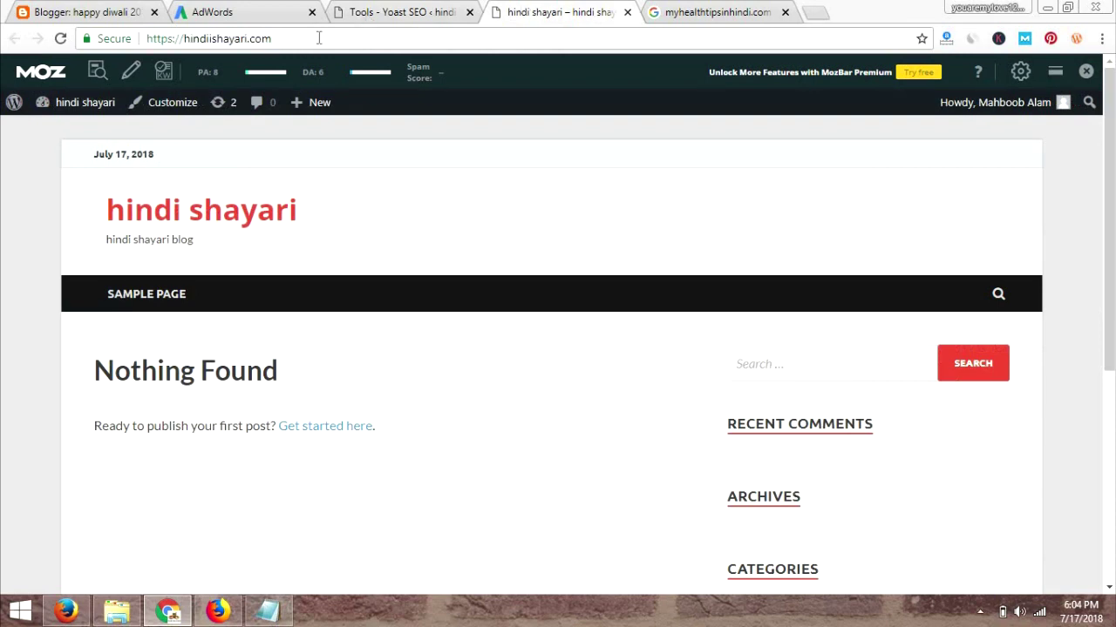
{"action": "type", "text": "/"}
{"action": "type", "text": "rob"}
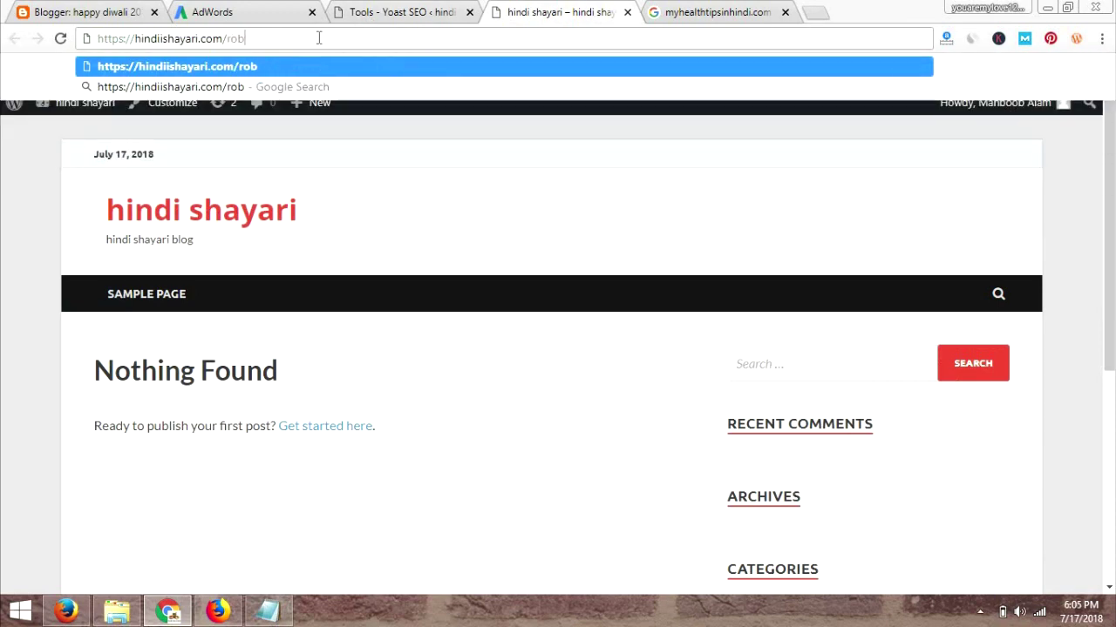
{"action": "type", "text": "ots.txt"}
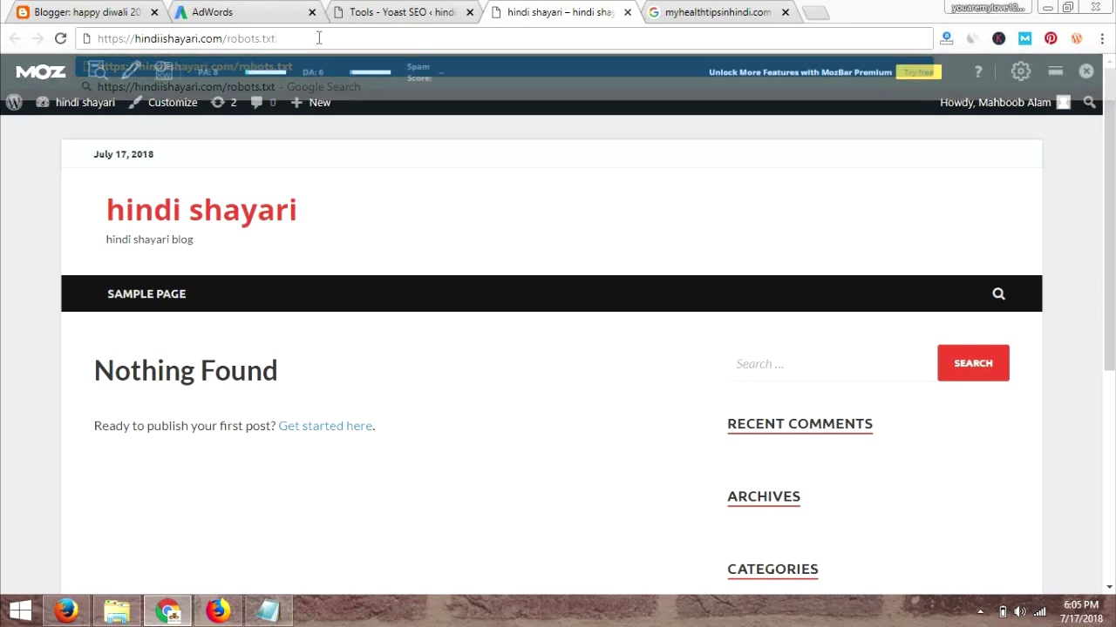
{"action": "key", "text": "Return"}
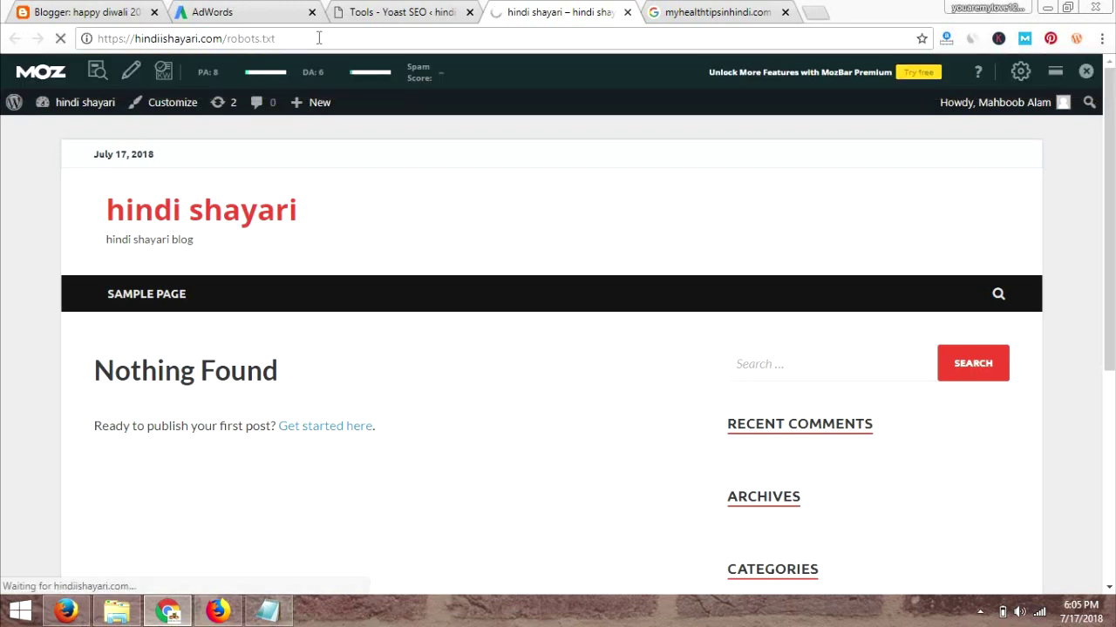